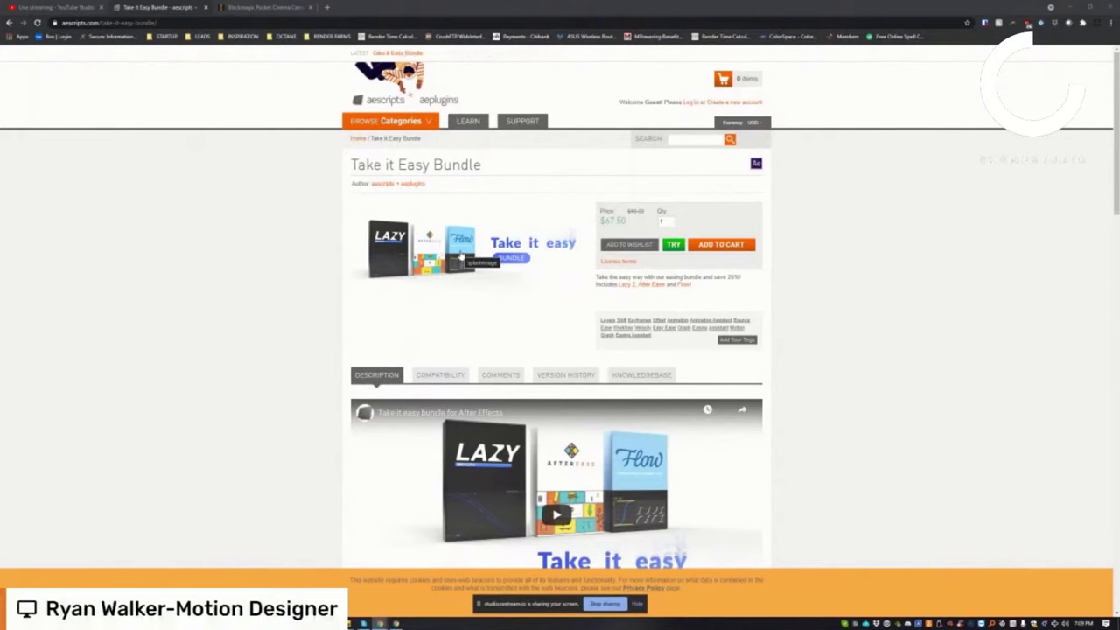
Scroll the Take it Easy Bundle page down to the Lazy 2, After Ease and Flow descriptions.
scroll(479, 323, "down", 10)
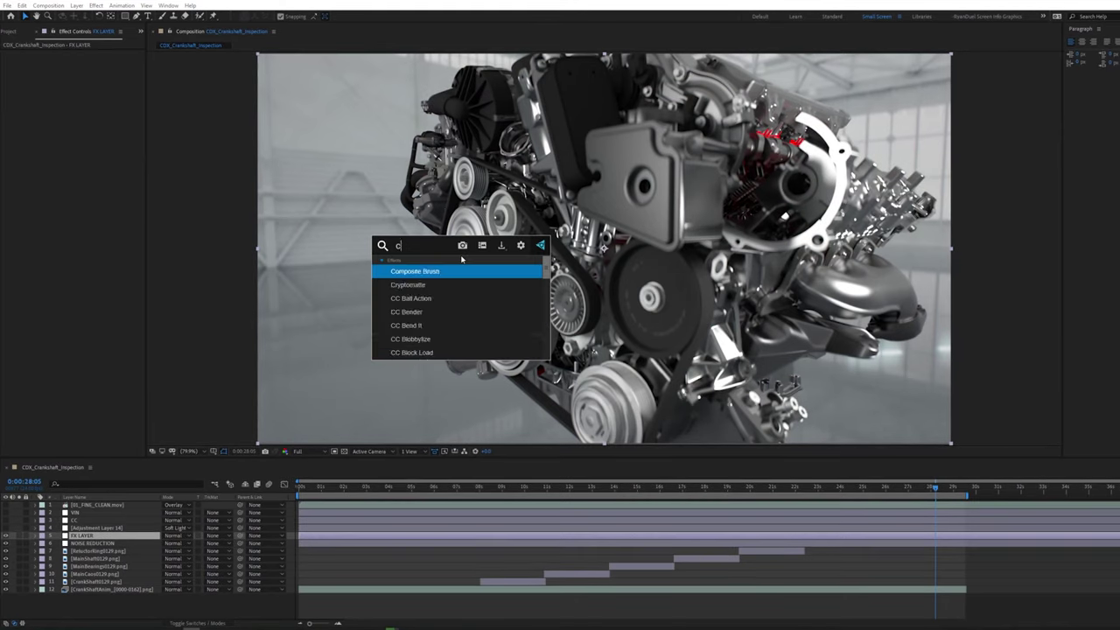
Apply Curves, Levels and Lens Distortion to the FX LAYER from the effect search console.
key("Return")
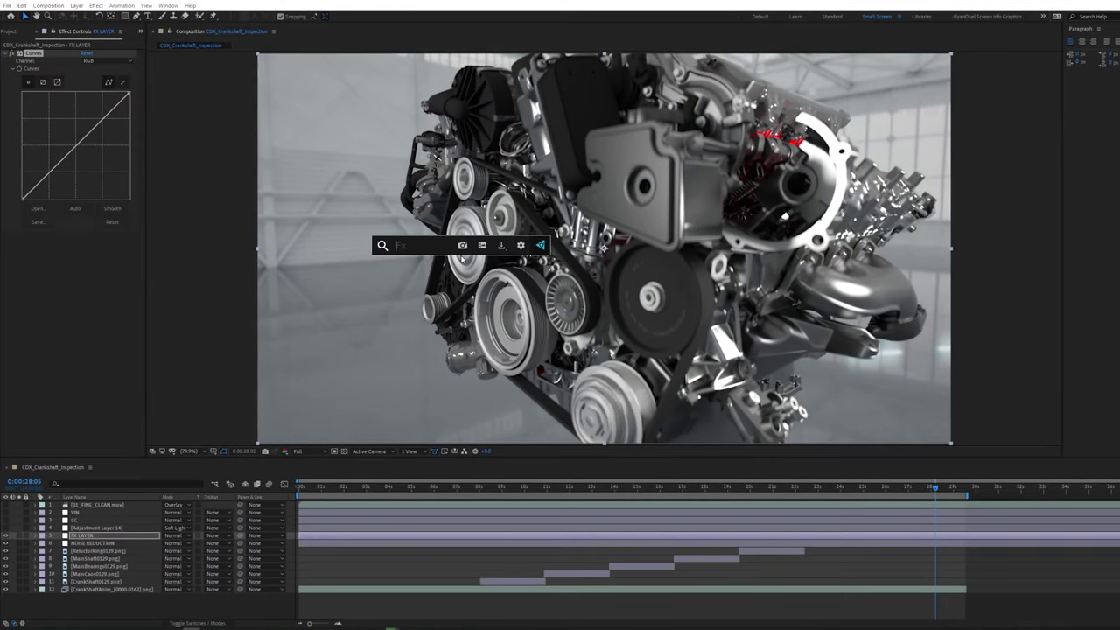
type("levels")
key("Return")
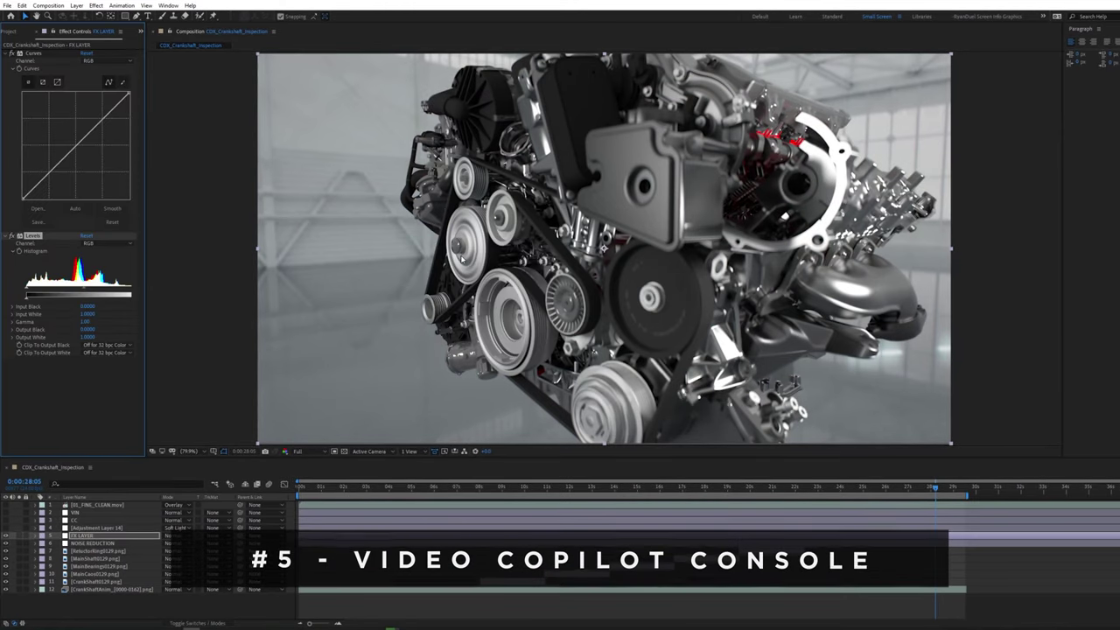
key("ctrl+space")
type("len")
key("Return")
Add the Tint and Add Grain effects to the FX LAYER.
key("ctrl+space")
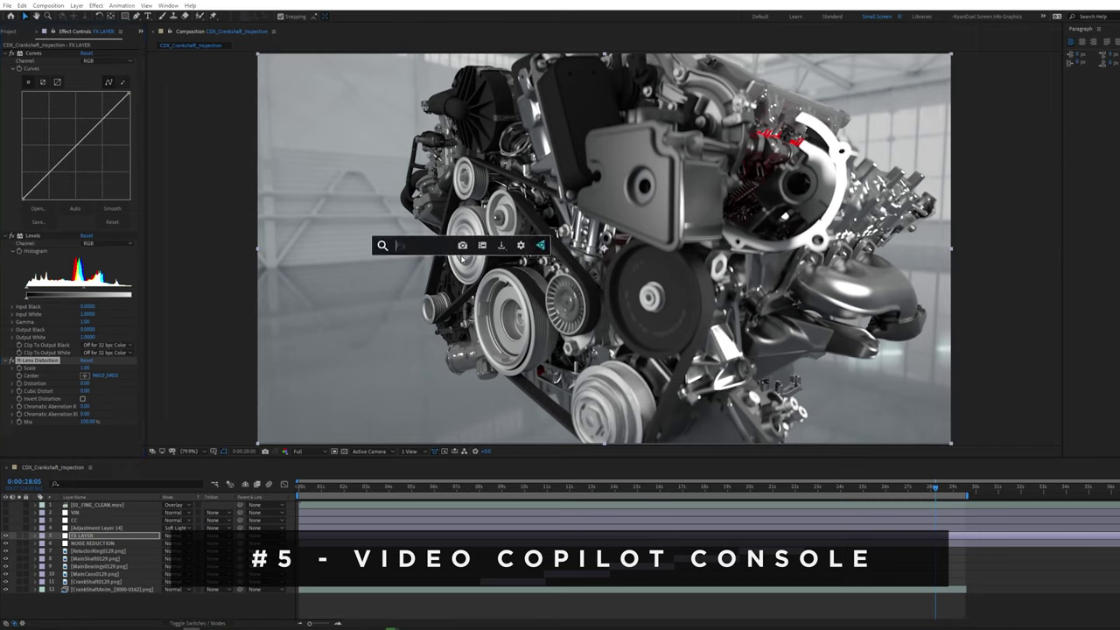
type("tint")
key("Return")
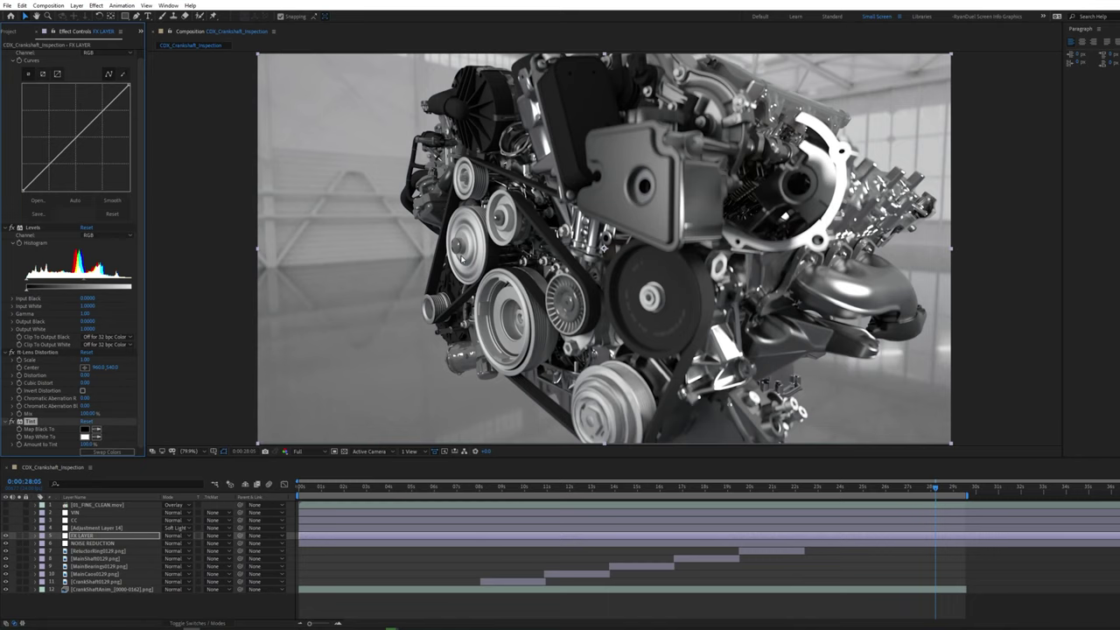
key("ctrl+space")
type("gra")
key("Return")
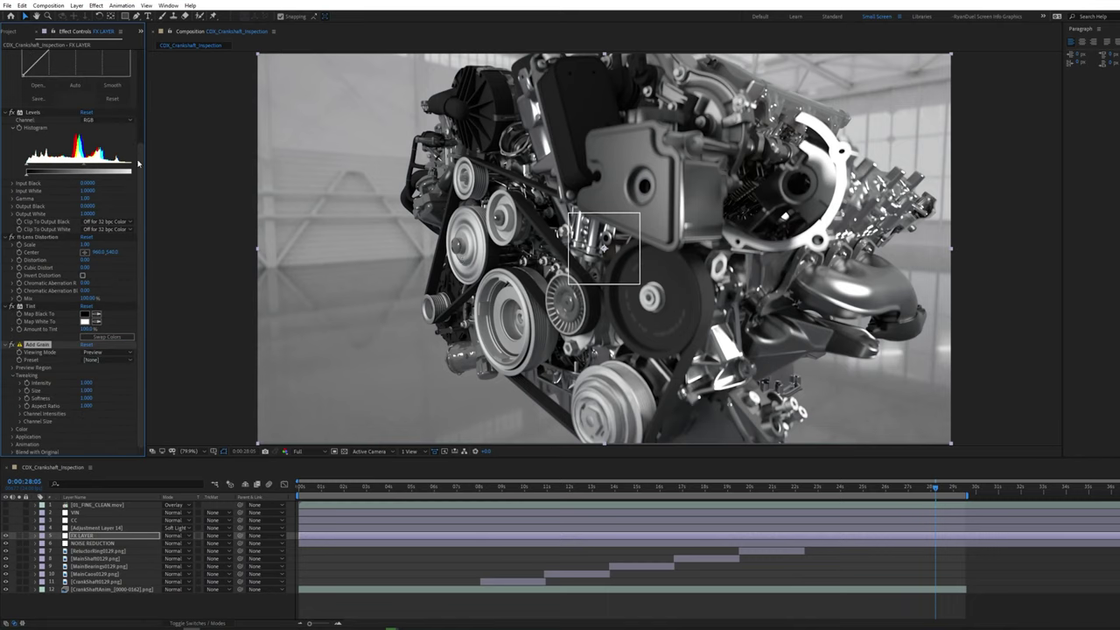
Lower a Curves point to darken the engine, then pull Levels input white toward mid-histogram.
scroll(137, 163, "up", 3)
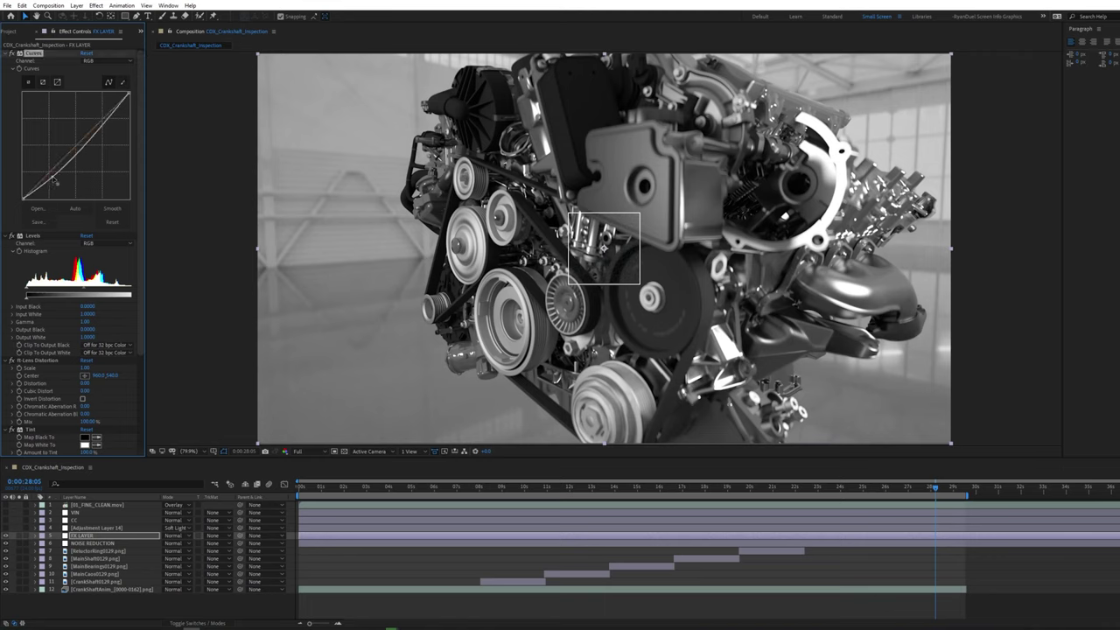
left_click_drag(54, 179, 56, 184)
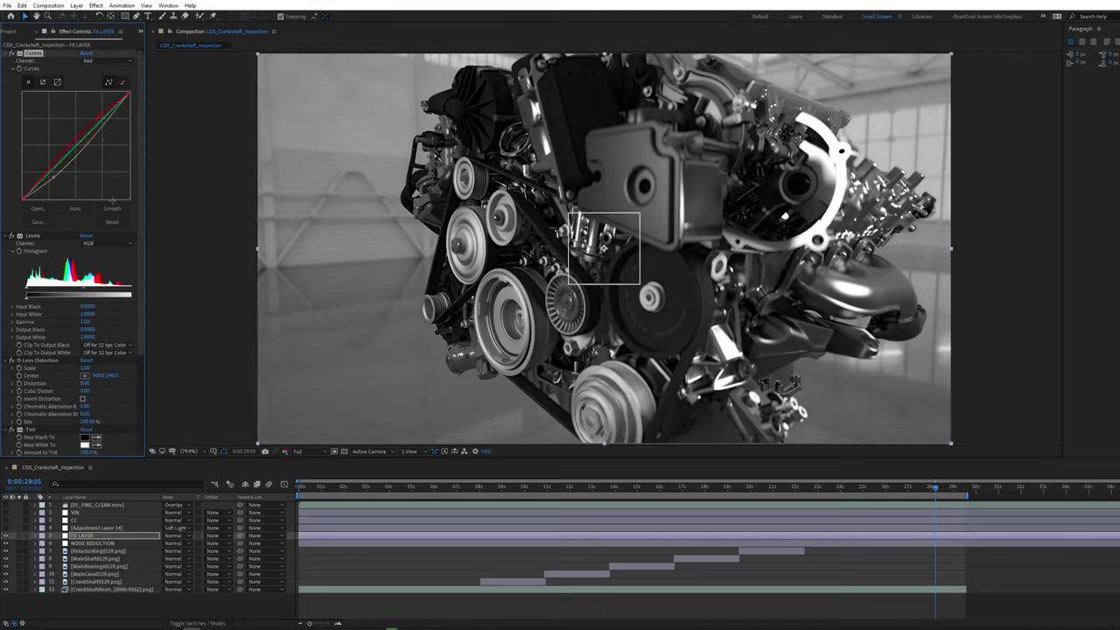
left_click_drag(130, 285, 54, 295)
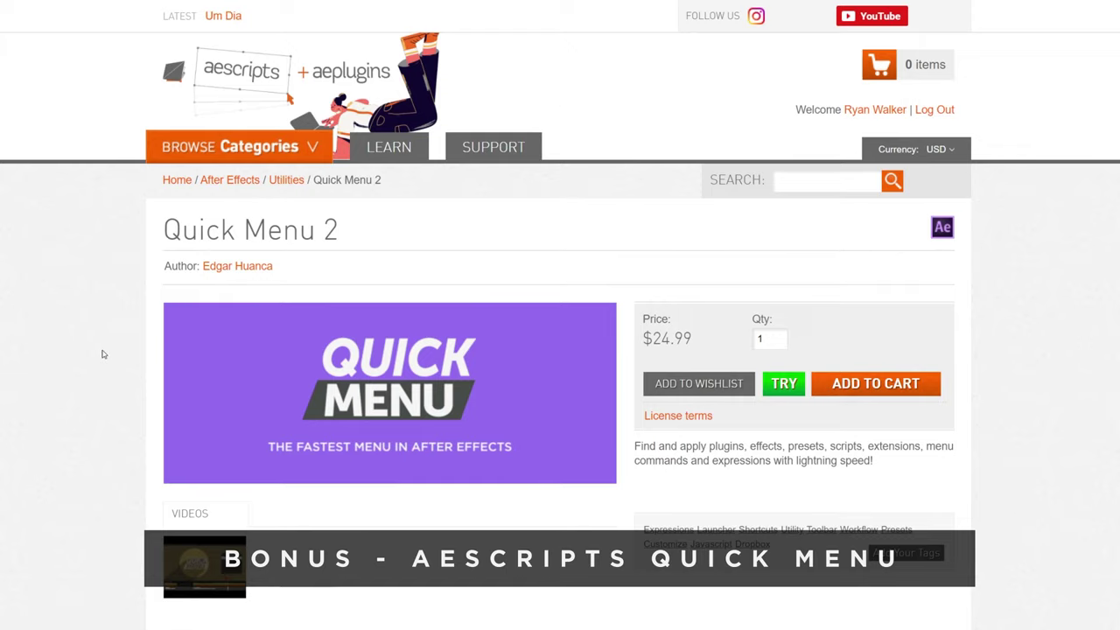
Play the Quick Menu 2 promo video in its lightbox on the product page.
left_click(204, 566)
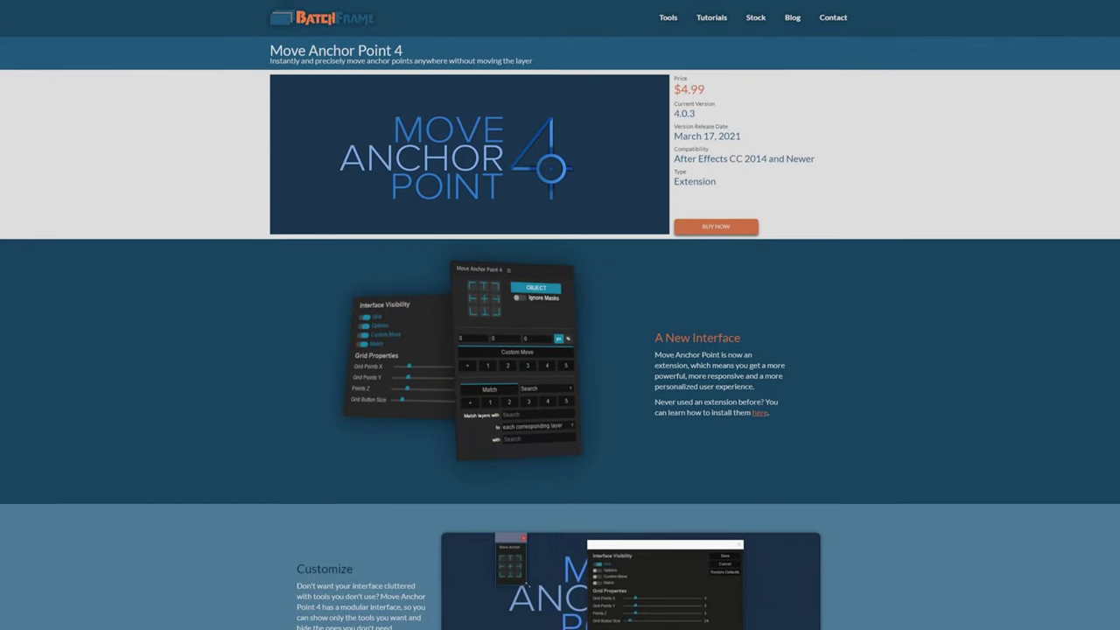
Scroll the Move Anchor Point 4 page down to the Customize and Fine-Tune sections.
scroll(526, 547, "down", 3)
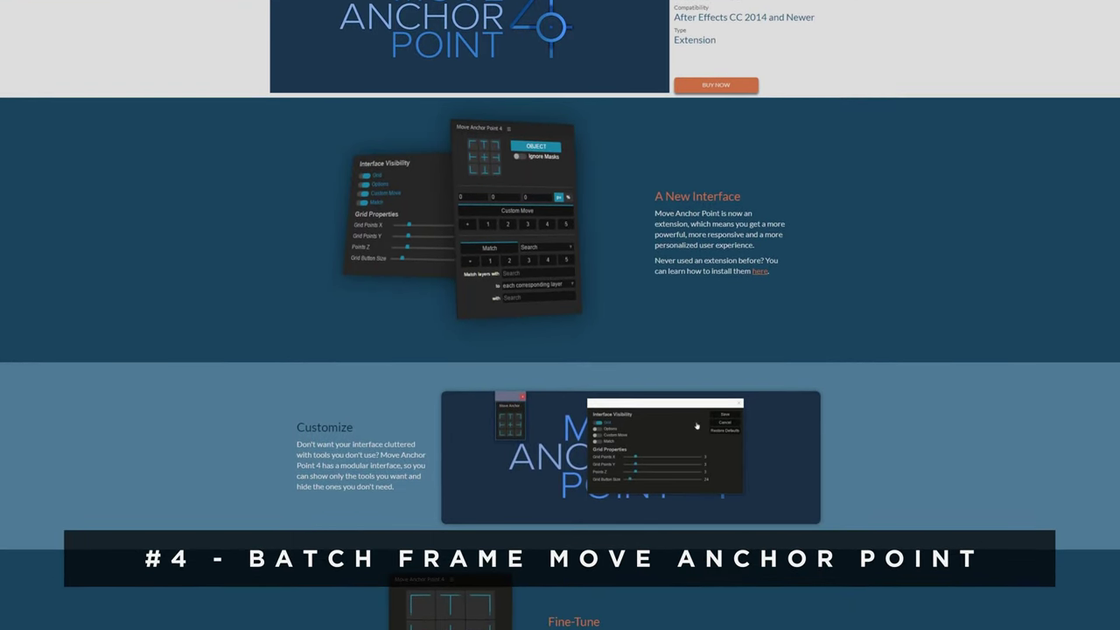
scroll(560, 350, "down", 3)
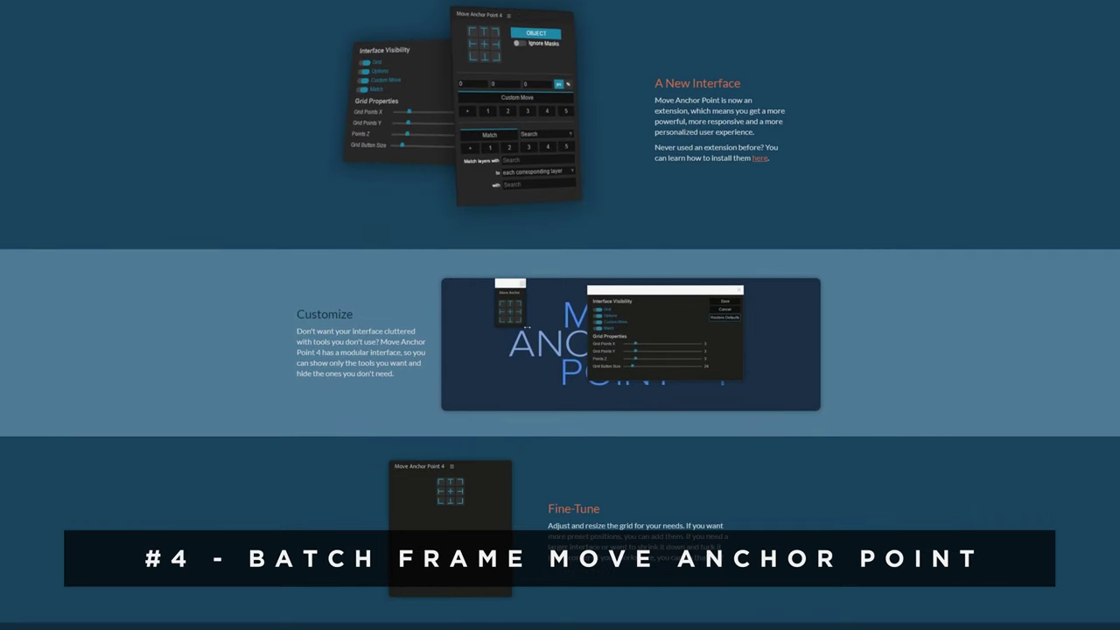
scroll(560, 350, "down", 4)
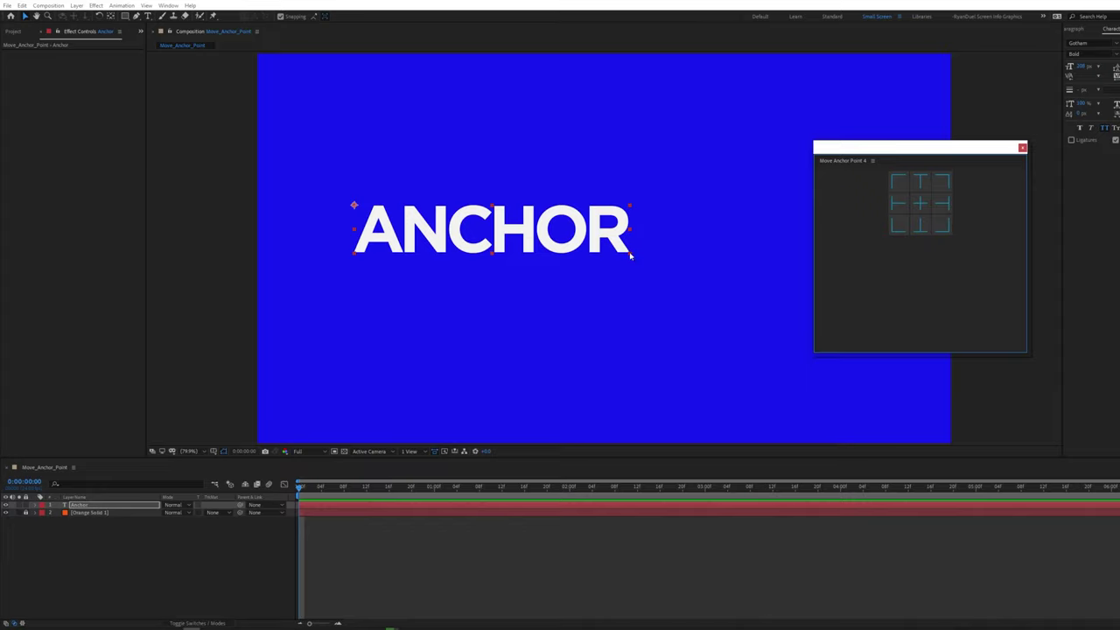
Move the ANCHOR text's anchor to its bottom-right corner and scale the text slightly smaller.
mouse_move(630, 256)
left_mouse_down()
mouse_move(554, 228)
mouse_move(640, 271)
mouse_move(610, 254)
mouse_move(619, 253)
left_mouse_up()
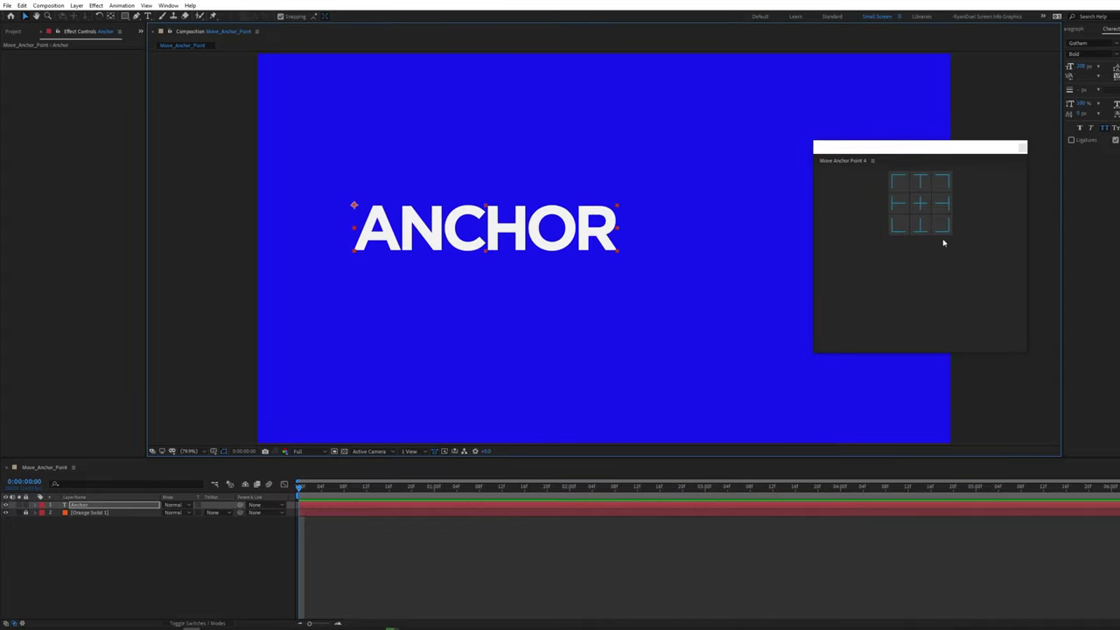
left_click(941, 227)
left_click_drag(354, 206, 409, 215)
Open the Move Anchor Point 4 preferences from the panel's right-click menu.
right_click(878, 249)
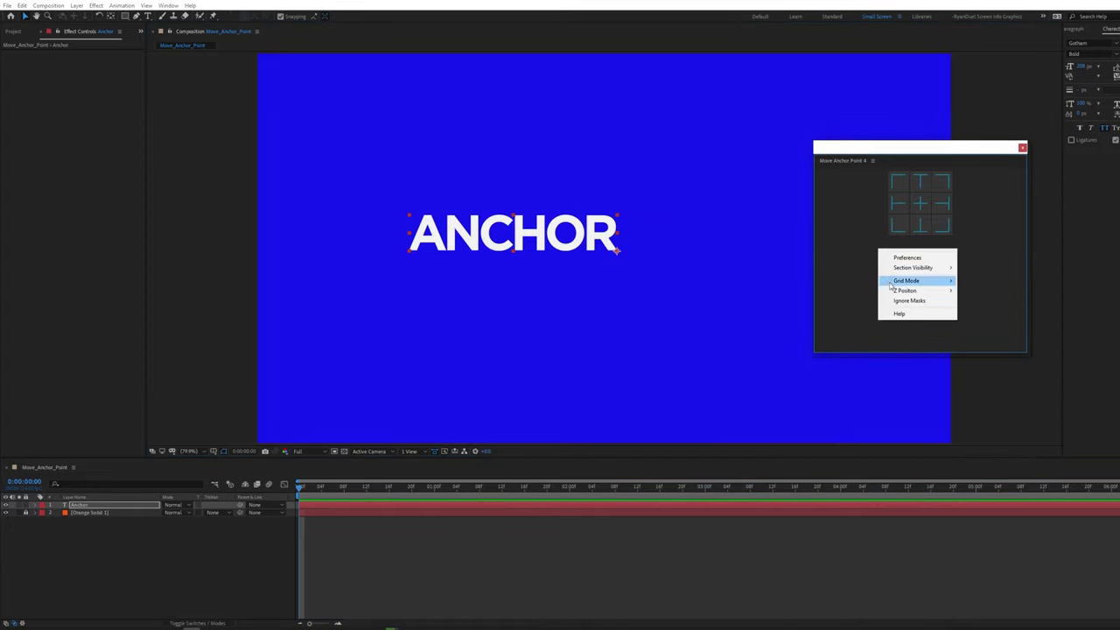
mouse_move(914, 282)
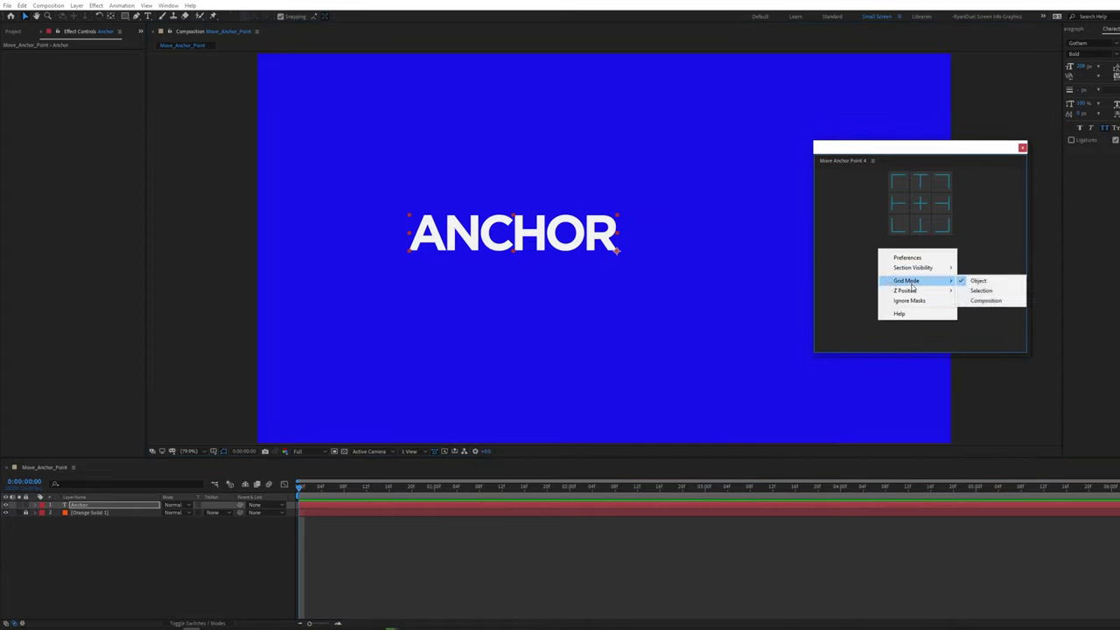
left_click(910, 257)
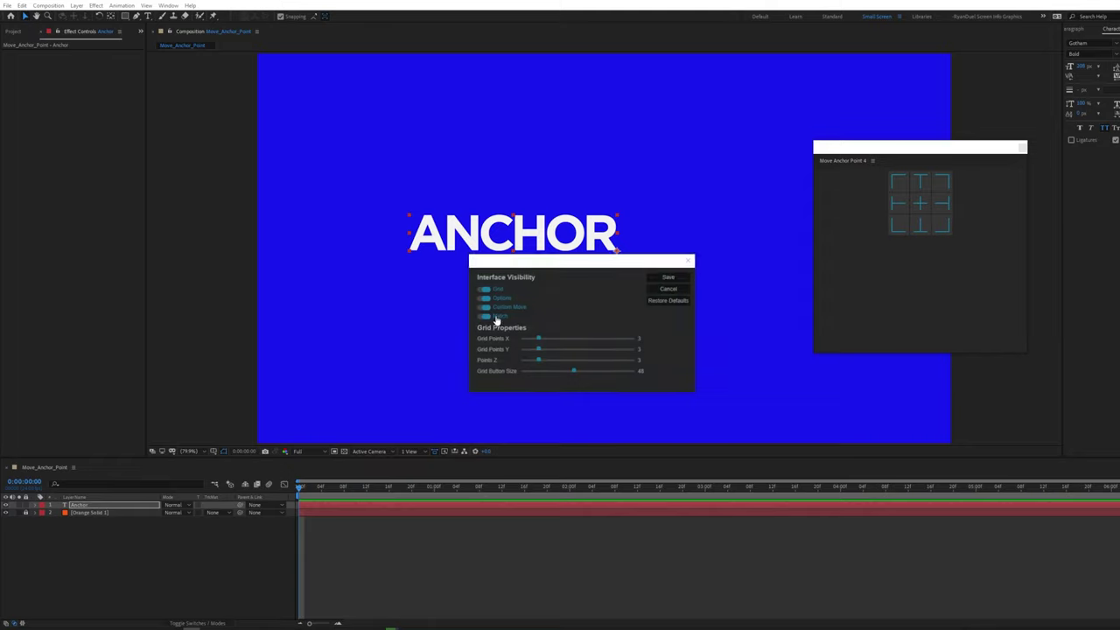
Turn on the Options section under Interface Visibility and save the preference.
left_click(484, 299)
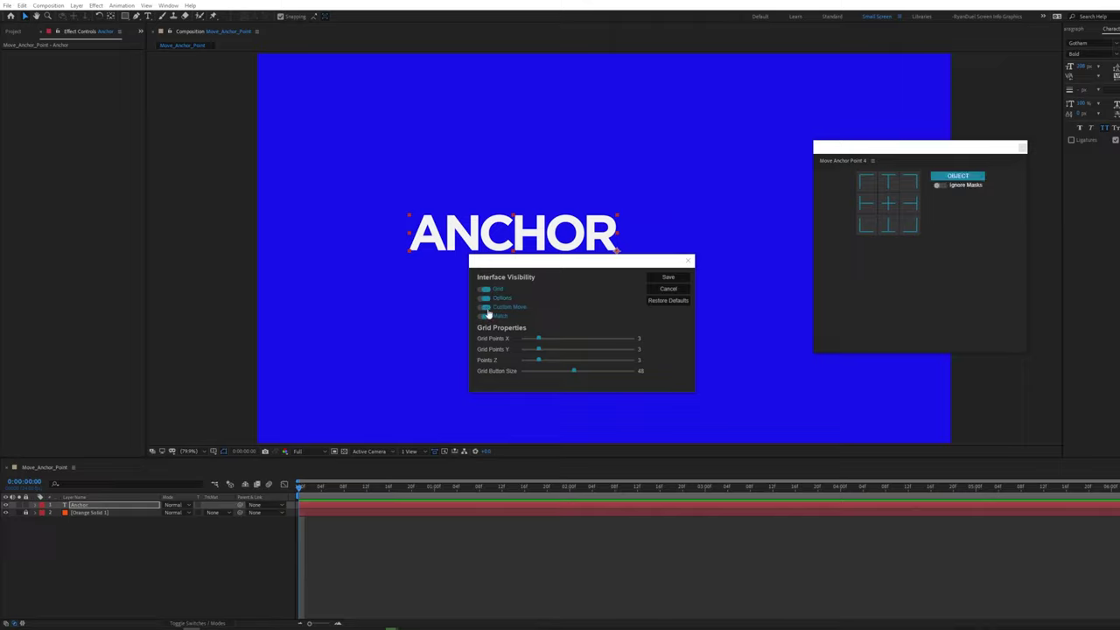
left_click(485, 300)
left_click(485, 300)
left_click(670, 279)
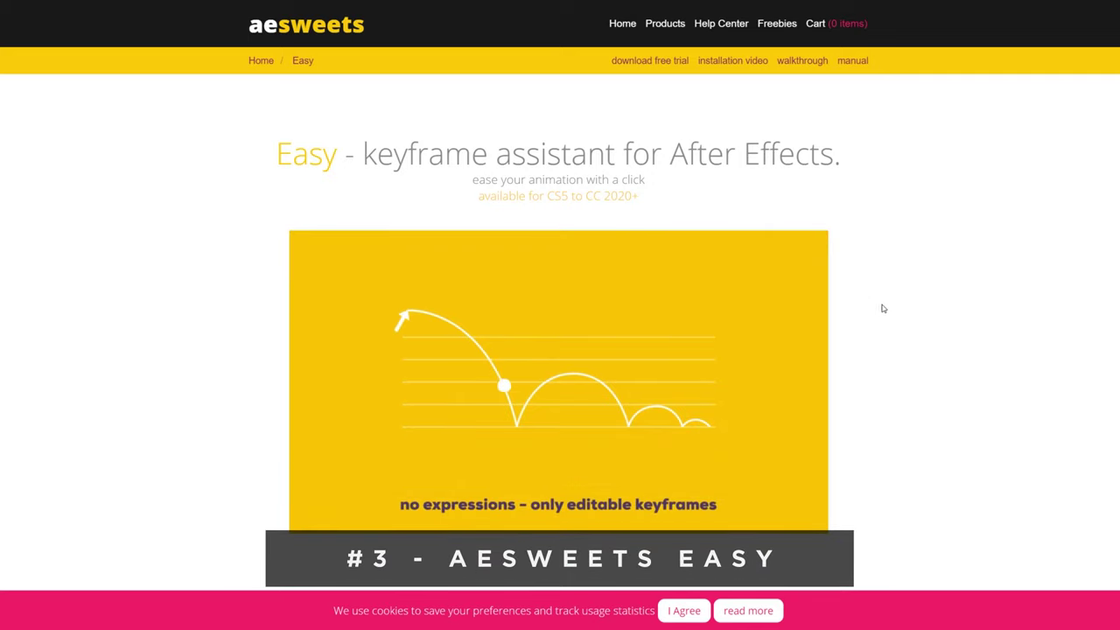
Scroll the aesweets Easy page down to How it works and the Quick Influence demo.
scroll(887, 309, "down", 8)
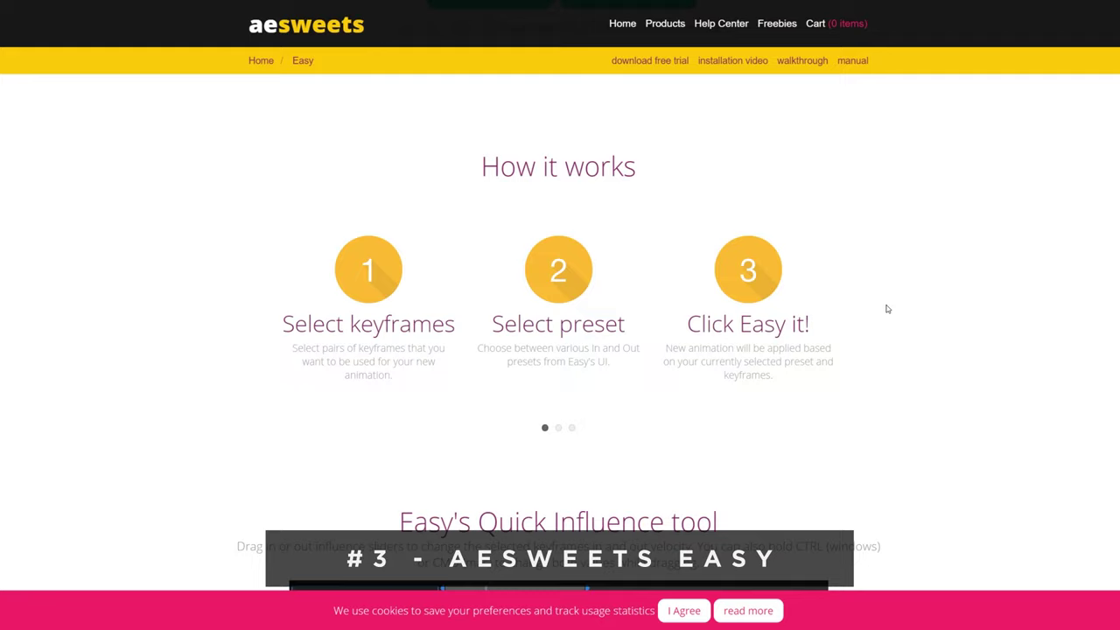
scroll(886, 309, "down", 3)
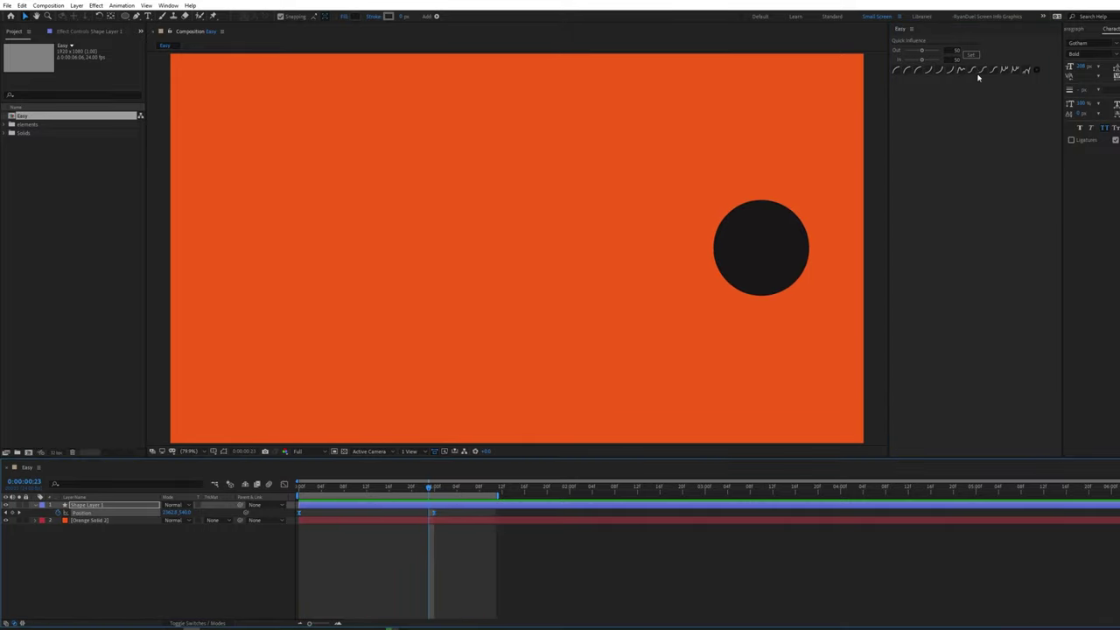
Apply several Easy ease presets to the circle's Position keyframes and preview the eased motion.
left_click(961, 70)
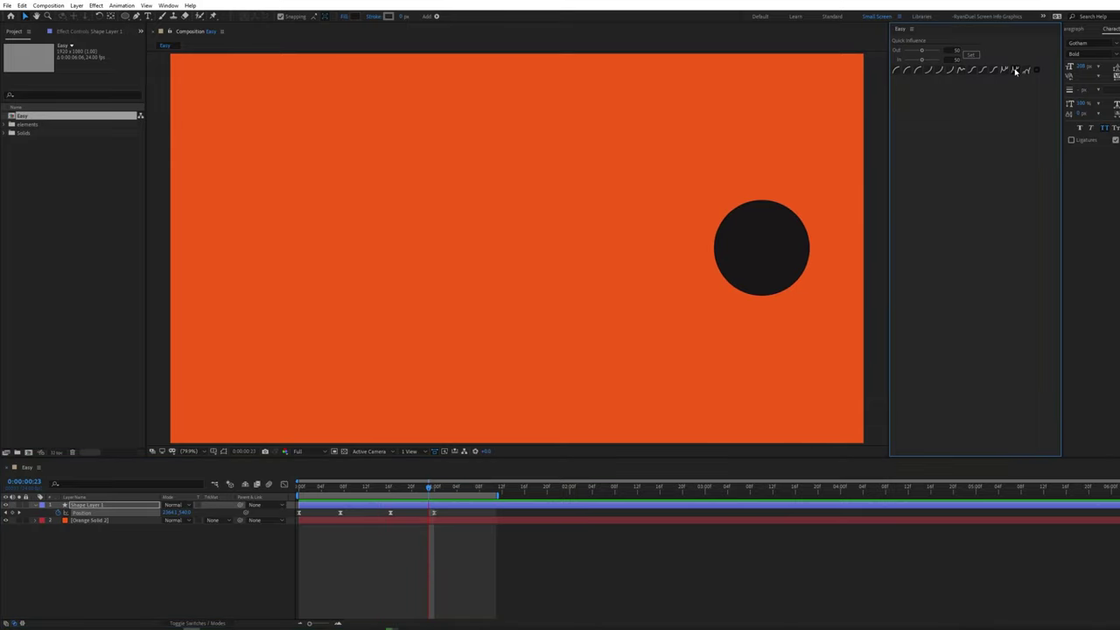
key("comma")
key("comma")
left_click(468, 506)
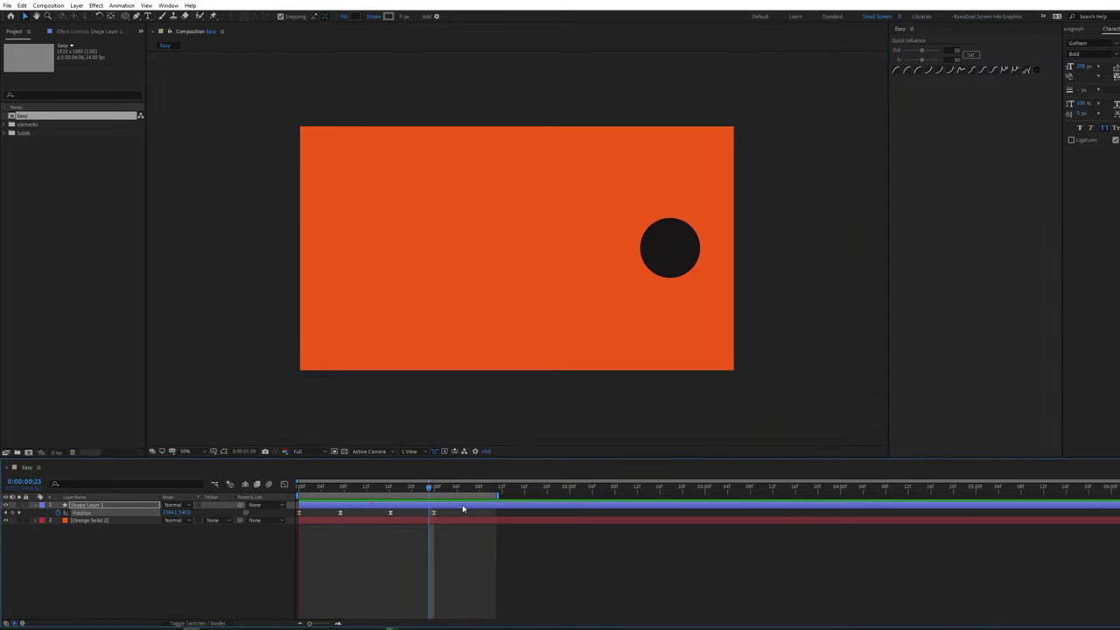
key("period")
key("period")
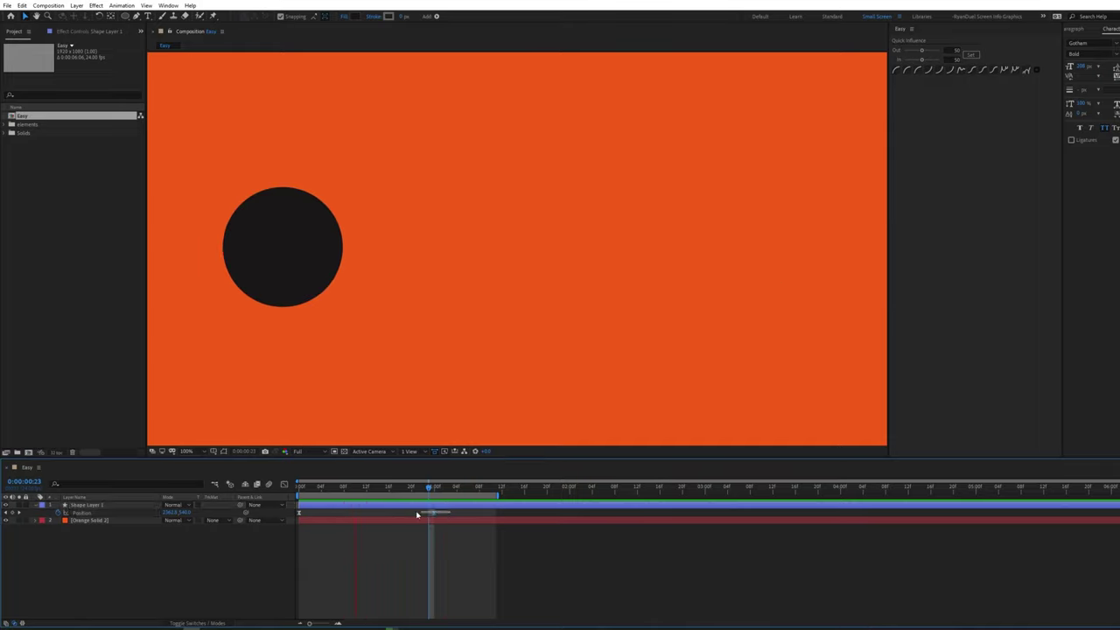
left_click(1025, 70)
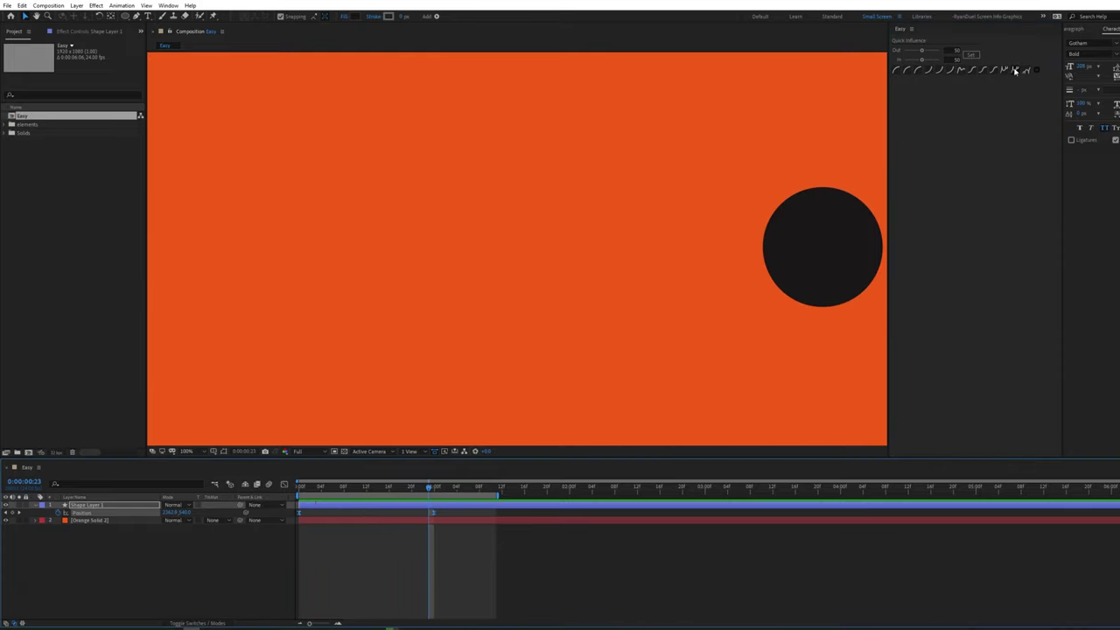
left_click(1015, 69)
left_click(1003, 71)
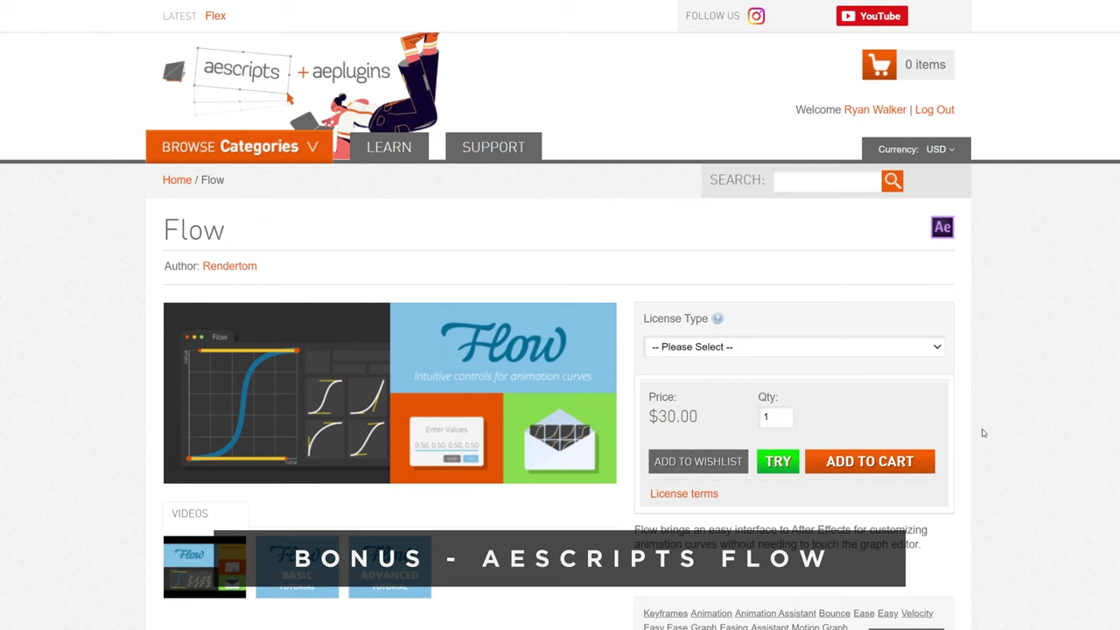
Scroll the Flow page past the description and video to the downloadable preset packs.
scroll(1008, 429, "down", 3)
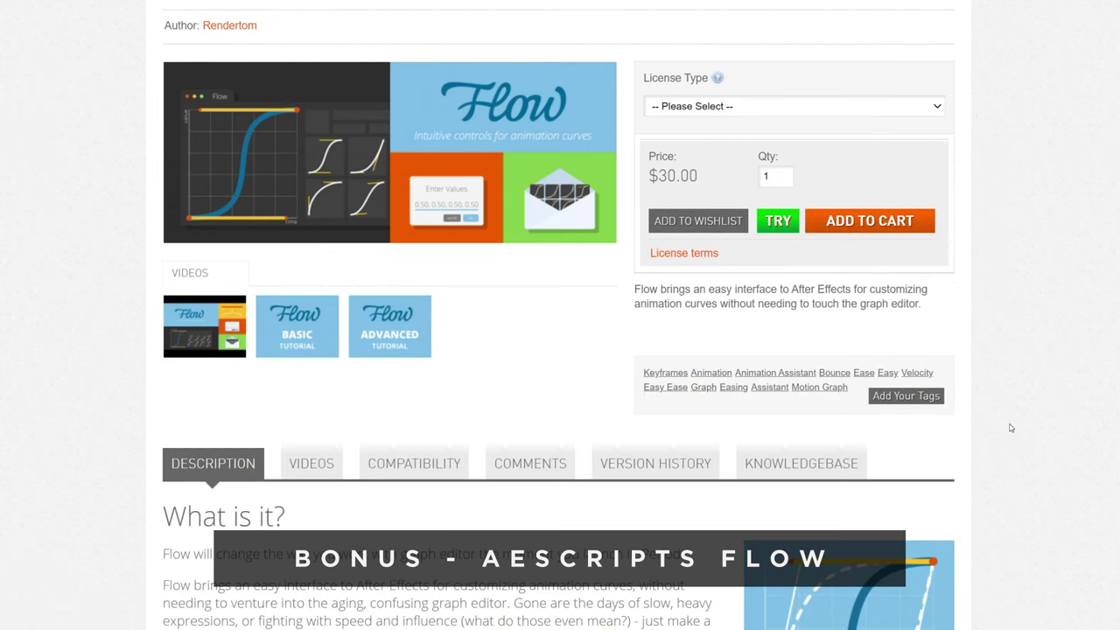
scroll(1011, 428, "down", 3)
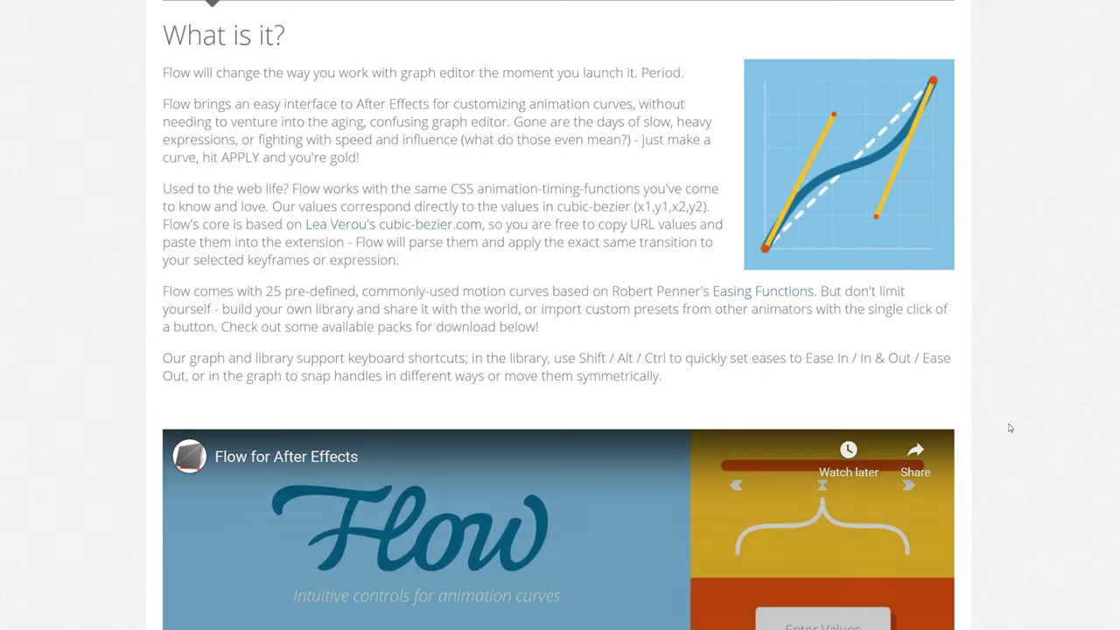
scroll(1011, 427, "down", 3)
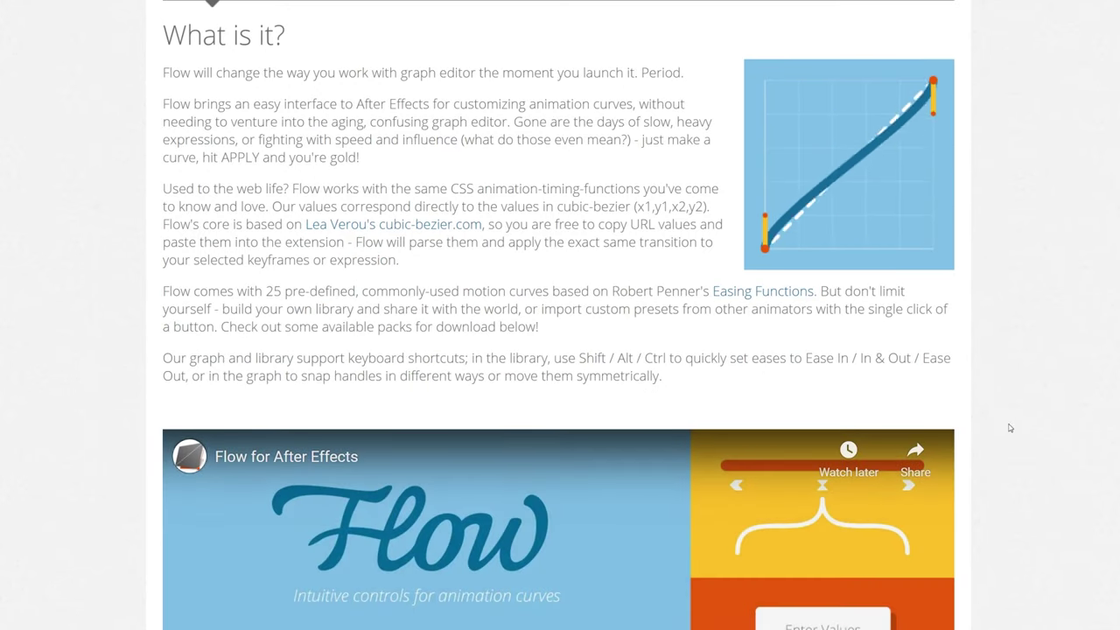
scroll(1010, 428, "down", 3)
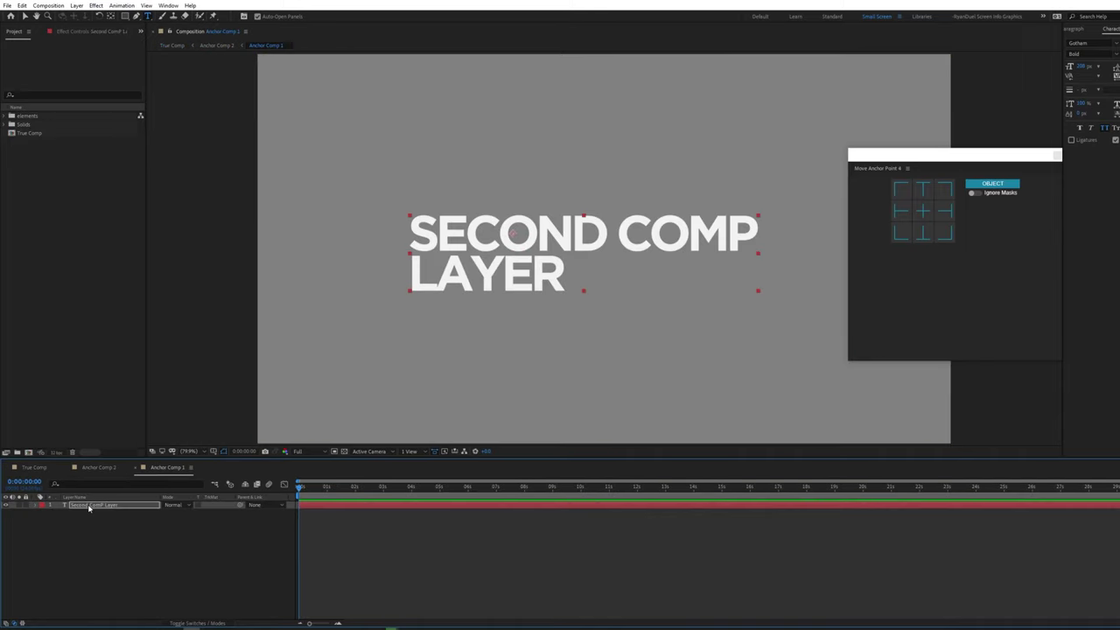
Replace the title text in True Comp with 'Main' so it reads MAIN COMP.
left_click_drag(604, 234, 463, 229)
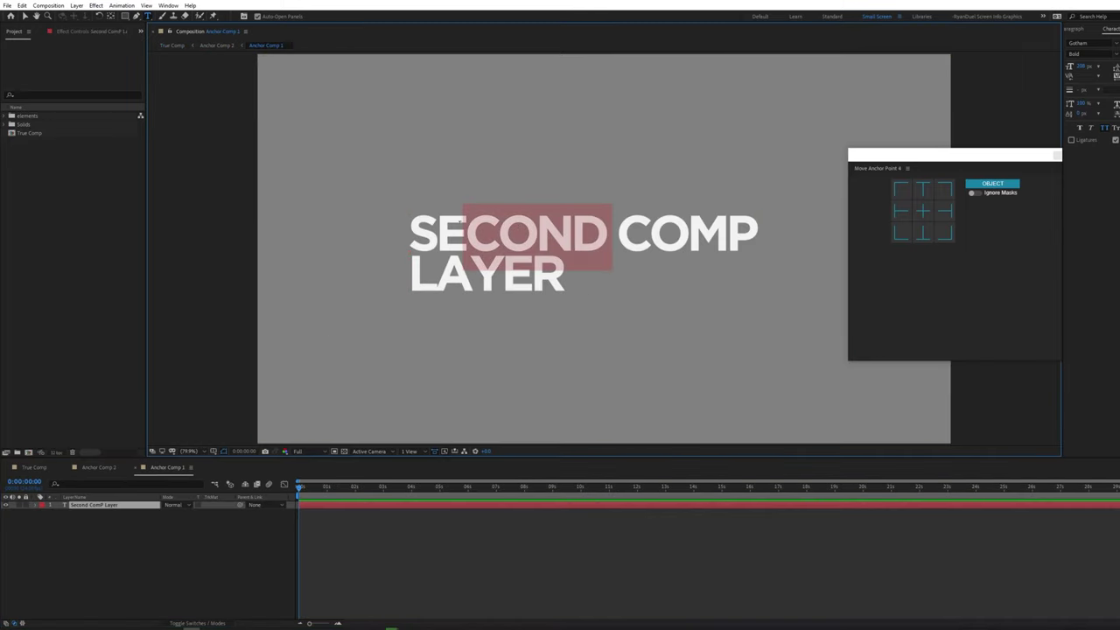
key("ctrl+a")
type("Main")
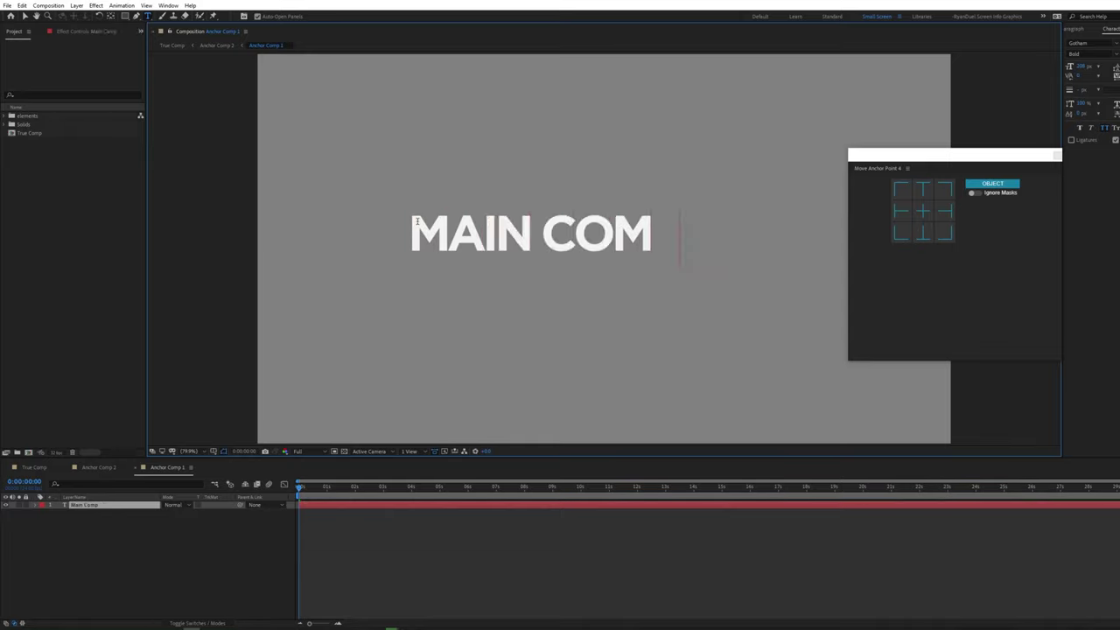
Duplicate True Comp's whole hierarchy with the DuplicateHierarchy.jsx script.
left_click(38, 133)
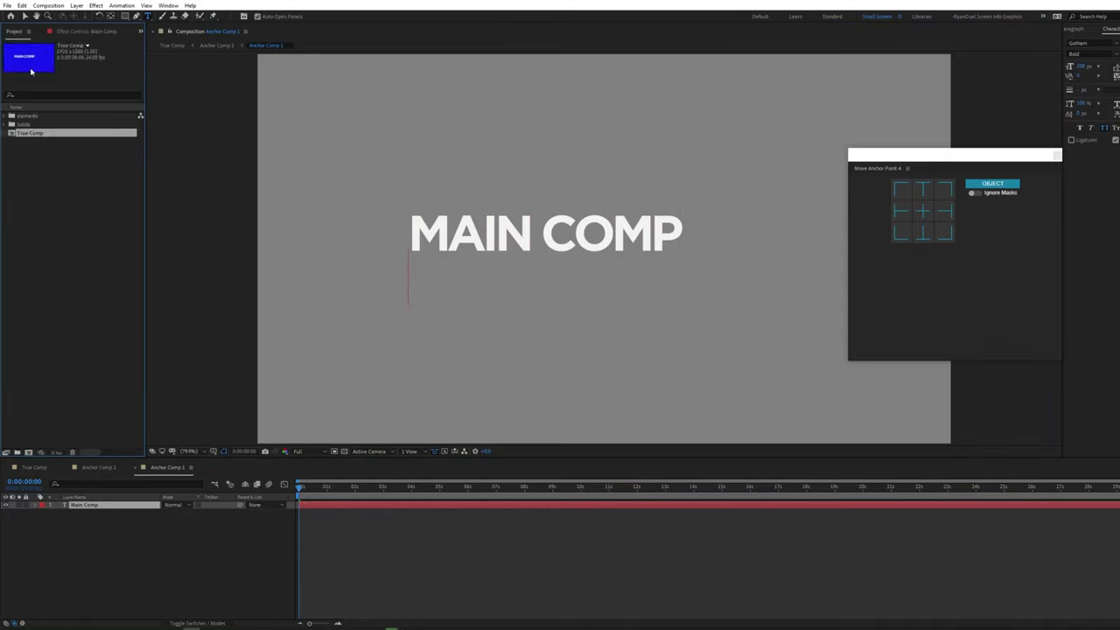
left_click(7, 5)
mouse_move(84, 251)
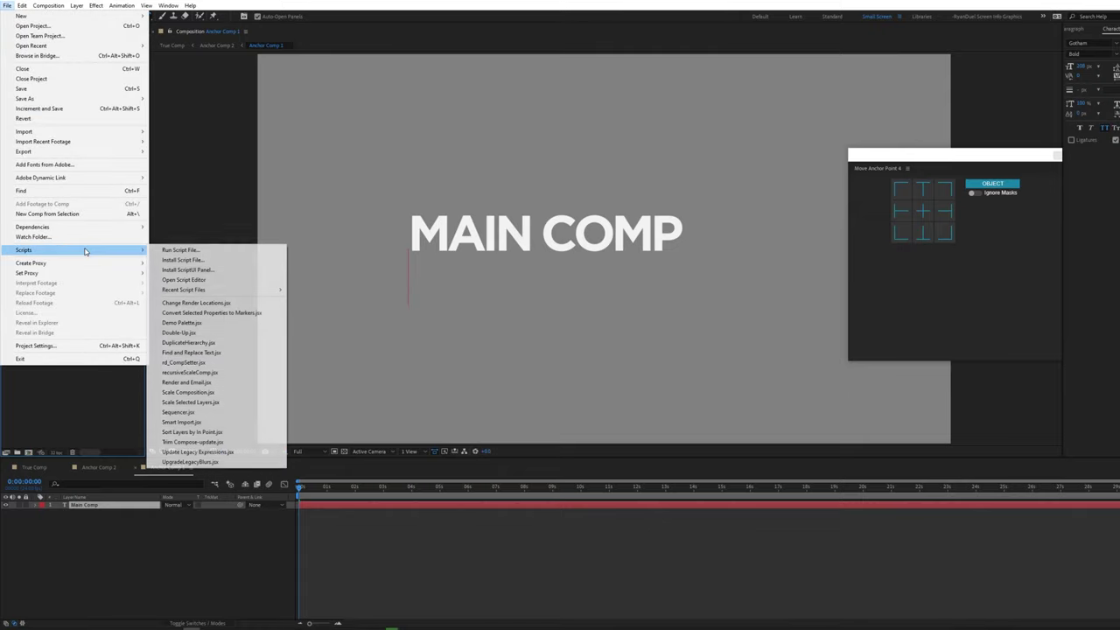
left_click(189, 342)
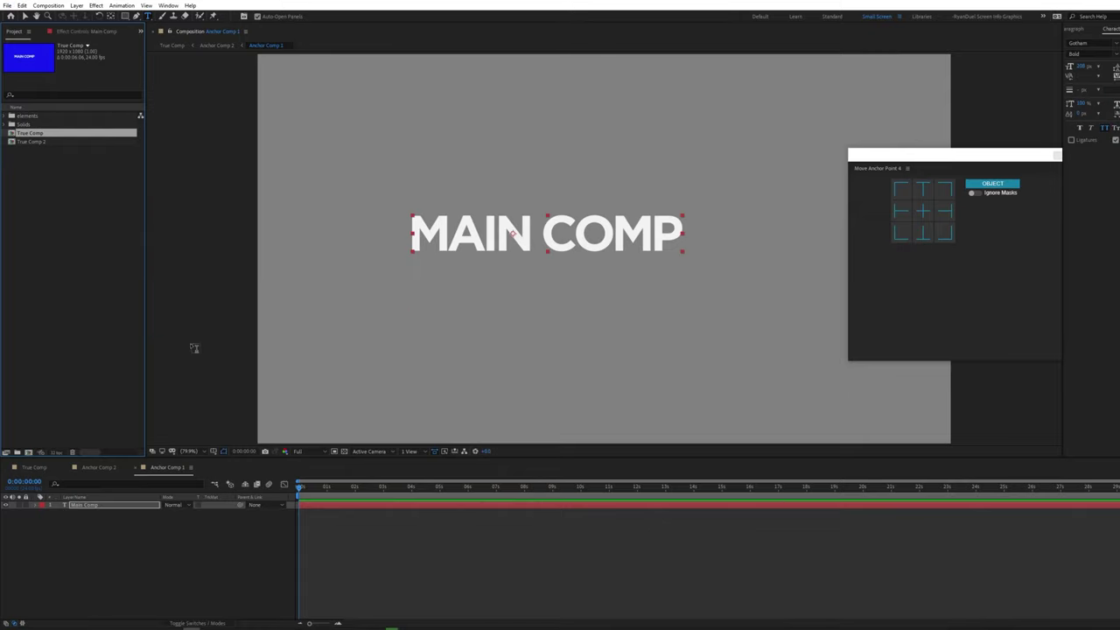
In True Comp 2's nested Anchor Comp 6, change the title word MAIN to SECOND.
double_click(37, 143)
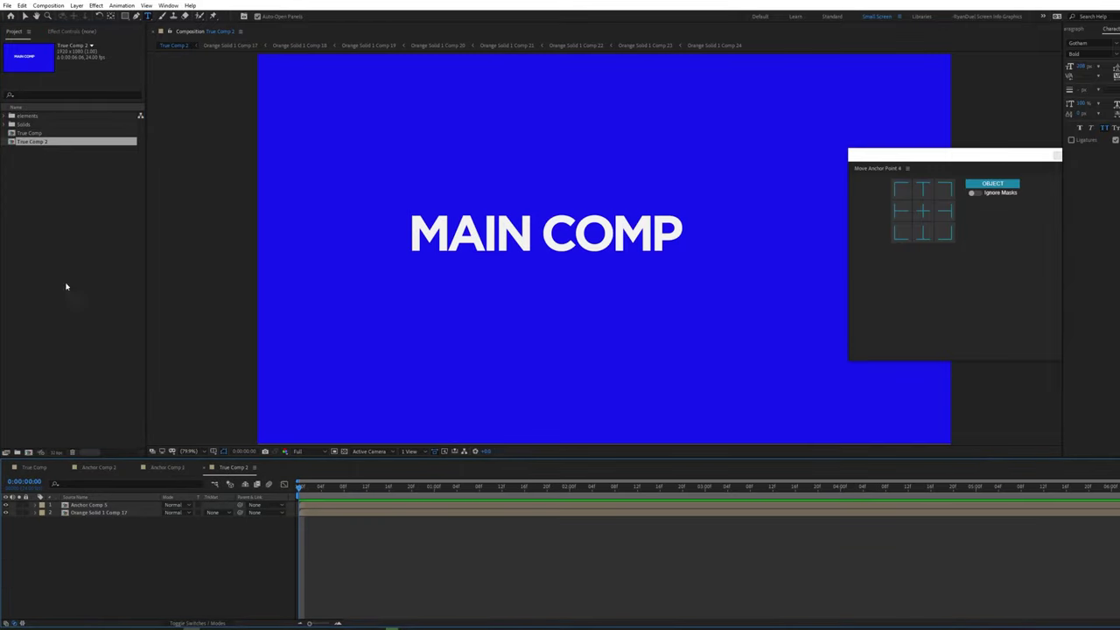
double_click(91, 506)
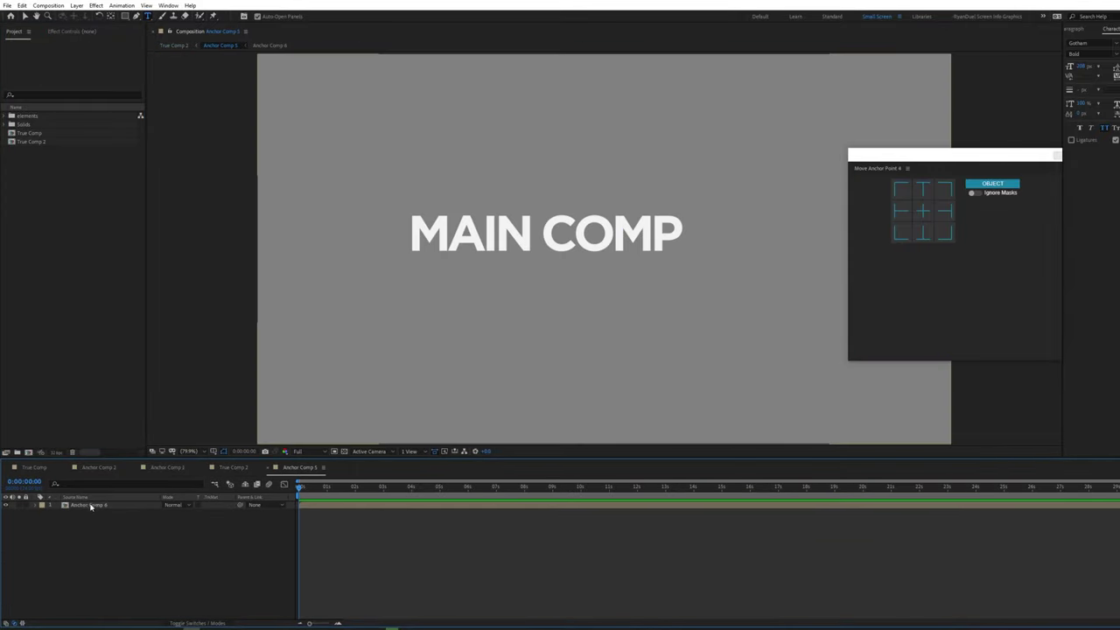
double_click(91, 505)
left_click(89, 507)
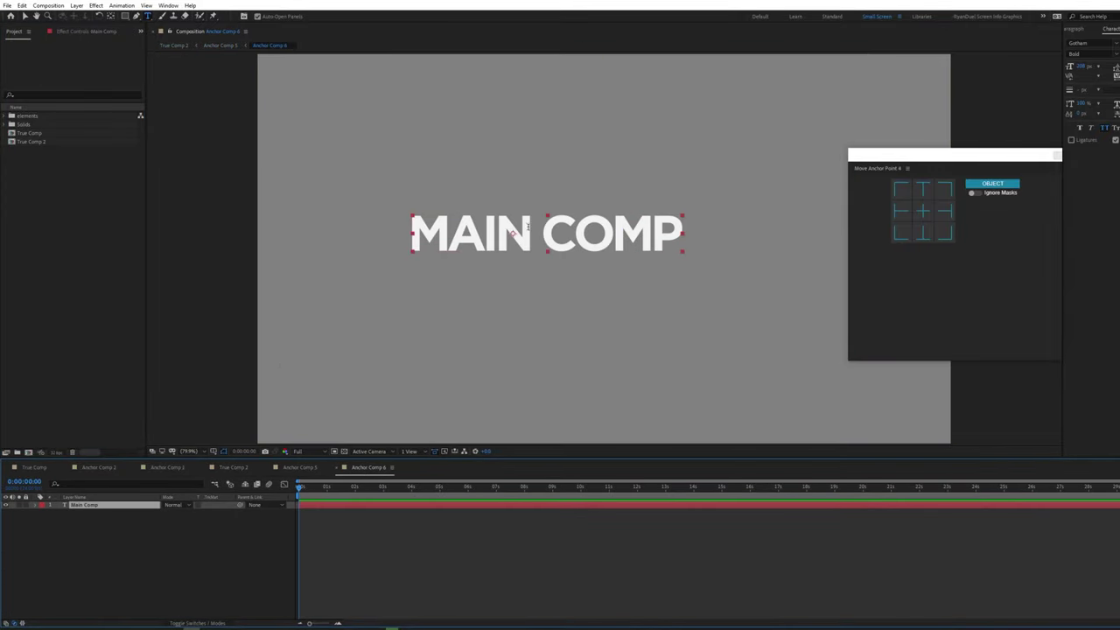
double_click(528, 225)
type("SECOND")
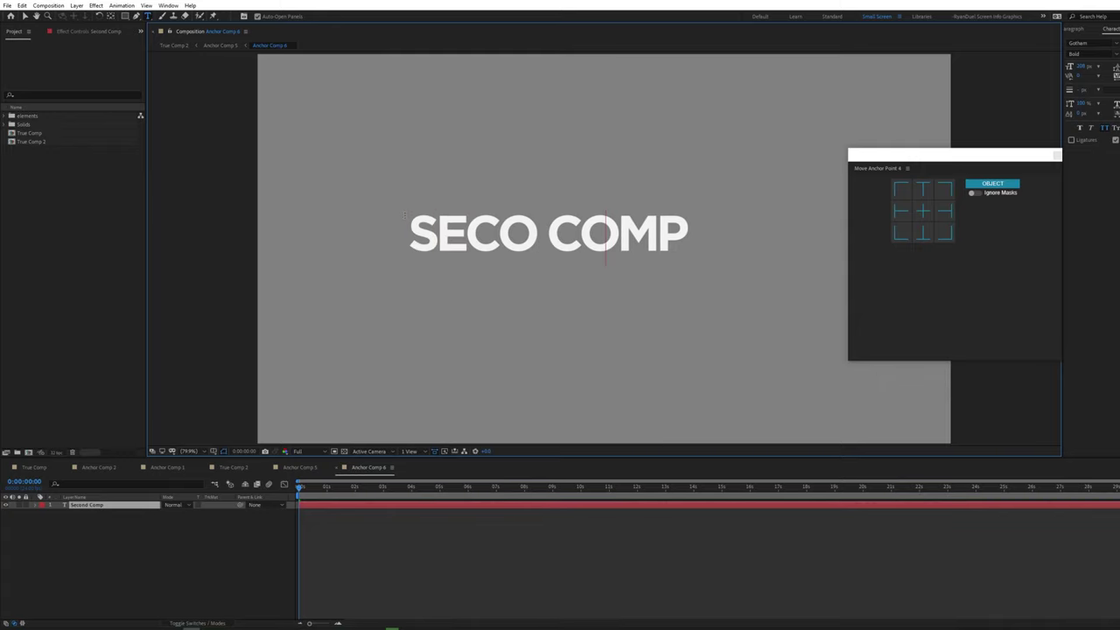
Compare True Comp's MAIN COMP text against True Comp 2's SECOND COMP text.
double_click(35, 132)
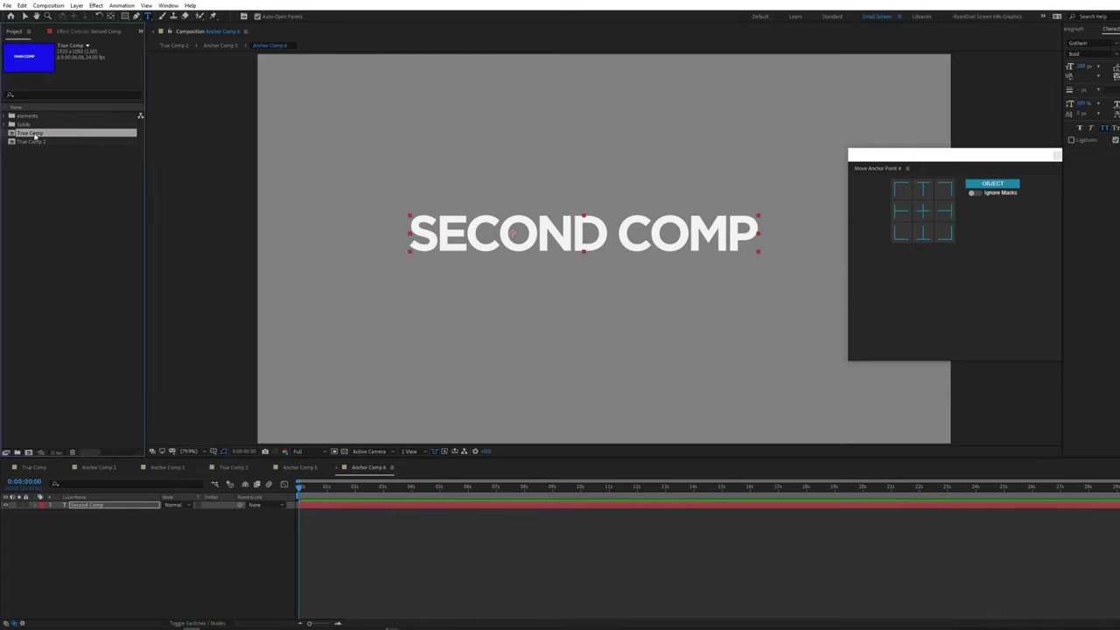
double_click(32, 142)
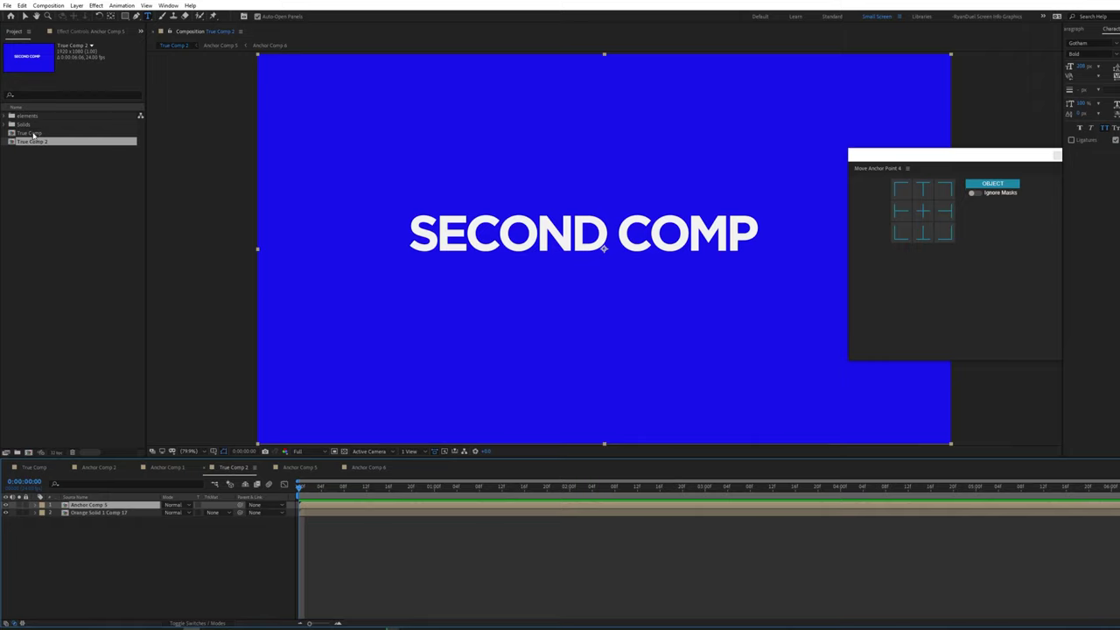
double_click(33, 133)
double_click(35, 142)
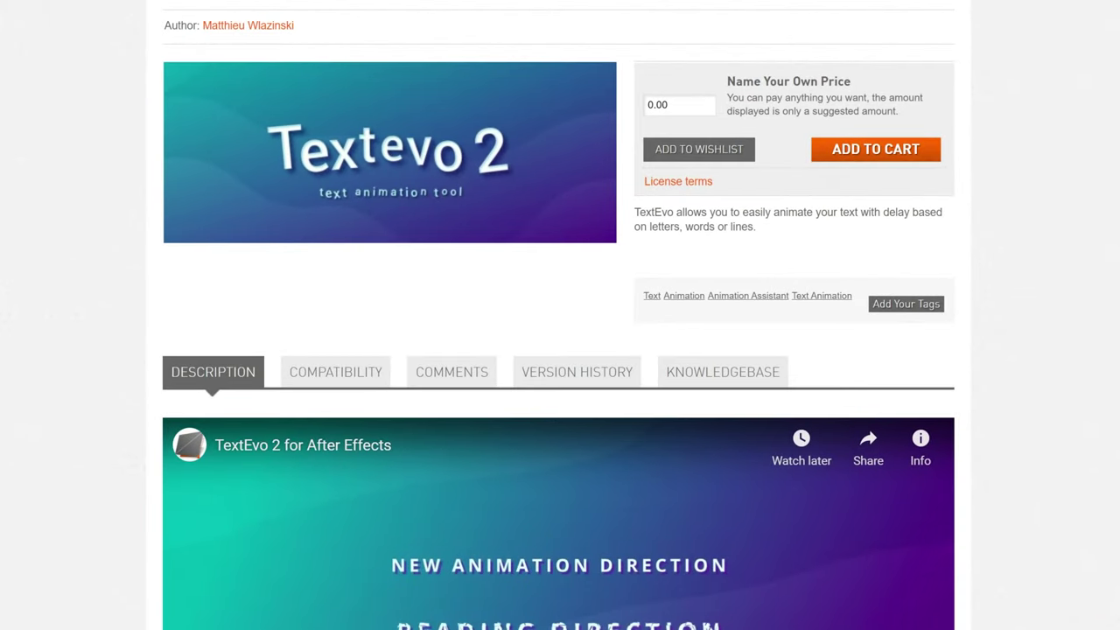
Play the embedded TextEvo 2 demo video further down the product page.
scroll(746, 262, "down", 3)
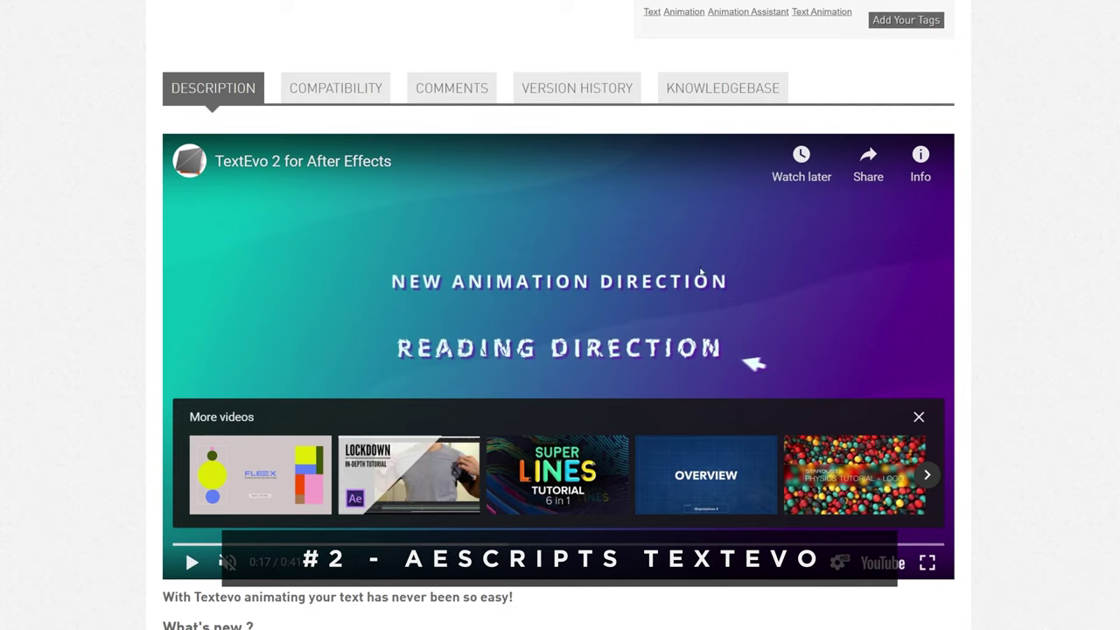
left_click(192, 561)
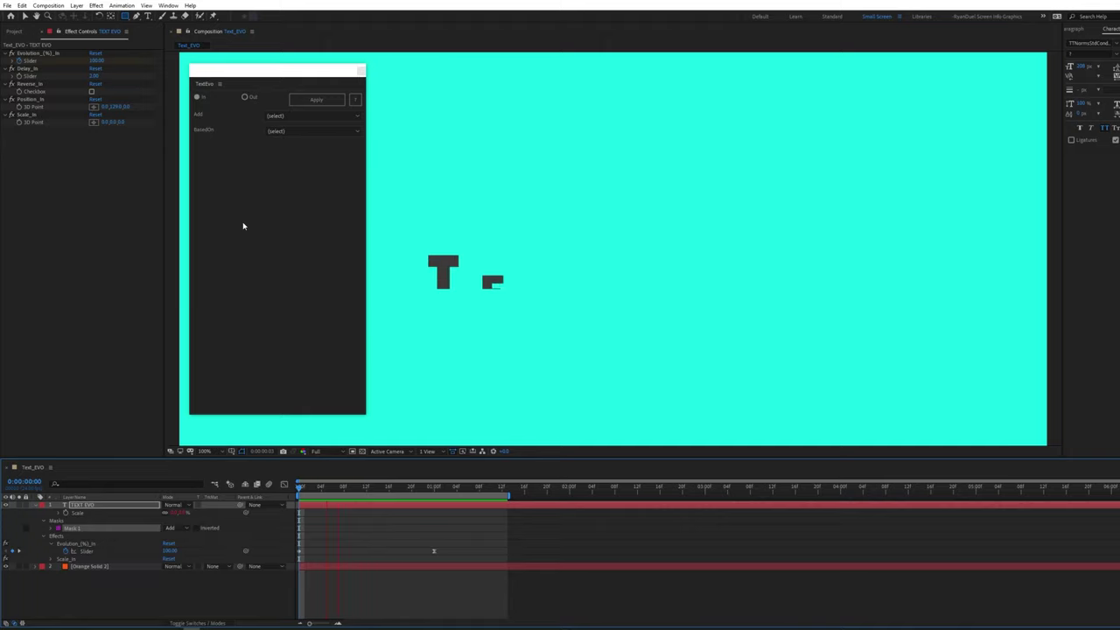
Move the Evolution keyframe earlier and add Rotation_In and Opacity_In animations to TEXT EVO.
left_click_drag(434, 550, 407, 553)
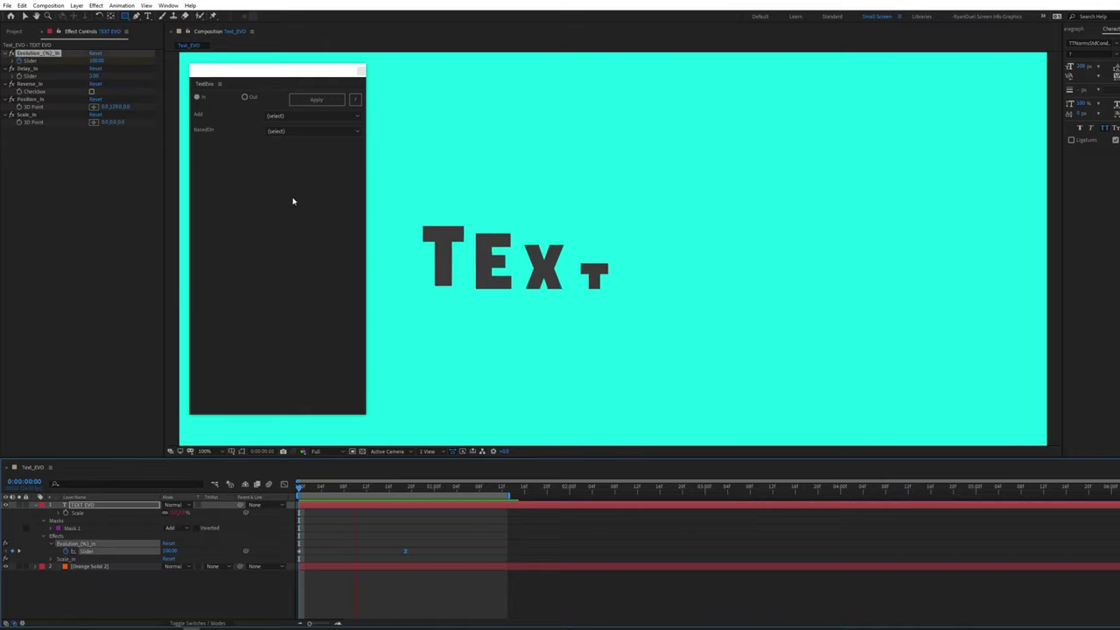
left_click(288, 115)
left_click(287, 158)
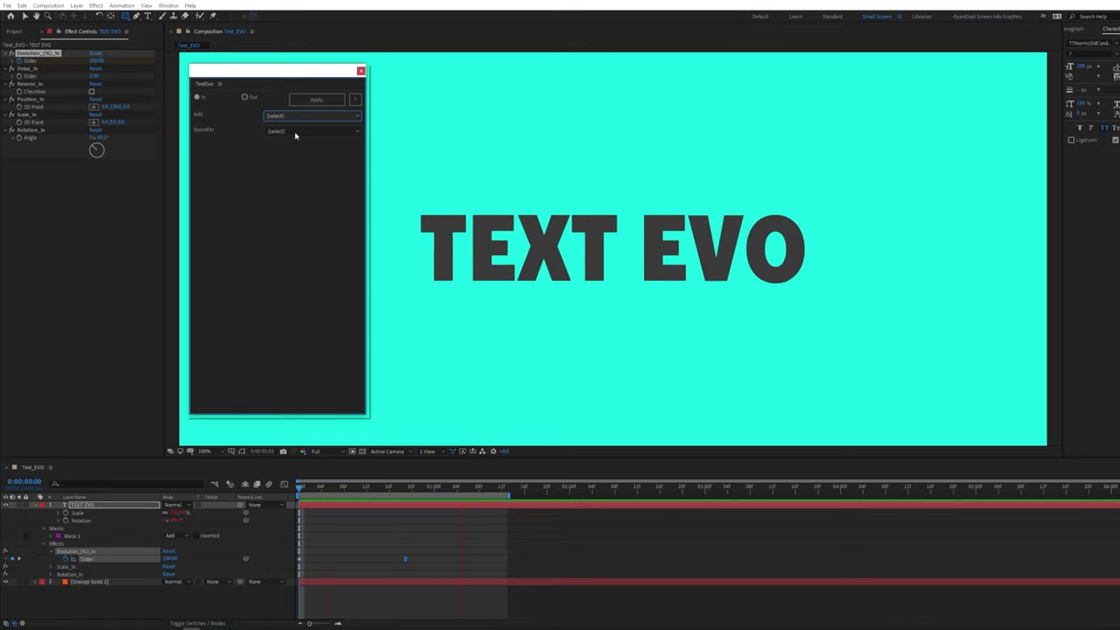
left_click(291, 117)
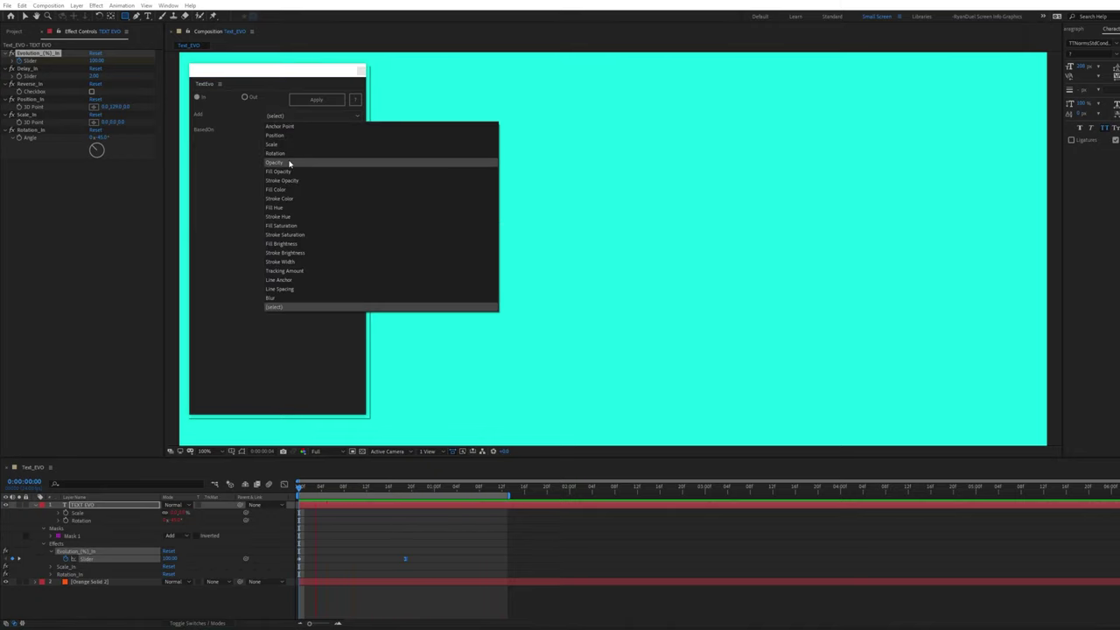
left_click(290, 164)
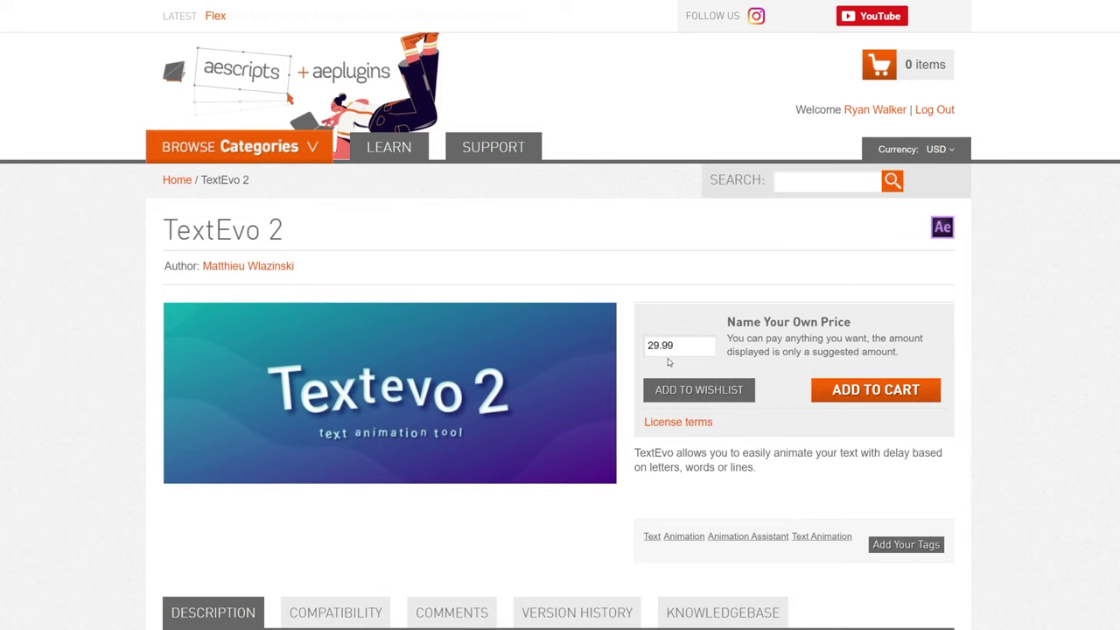
Enter 0.00 as TextEvo 2's name-your-own-price amount.
type("5")
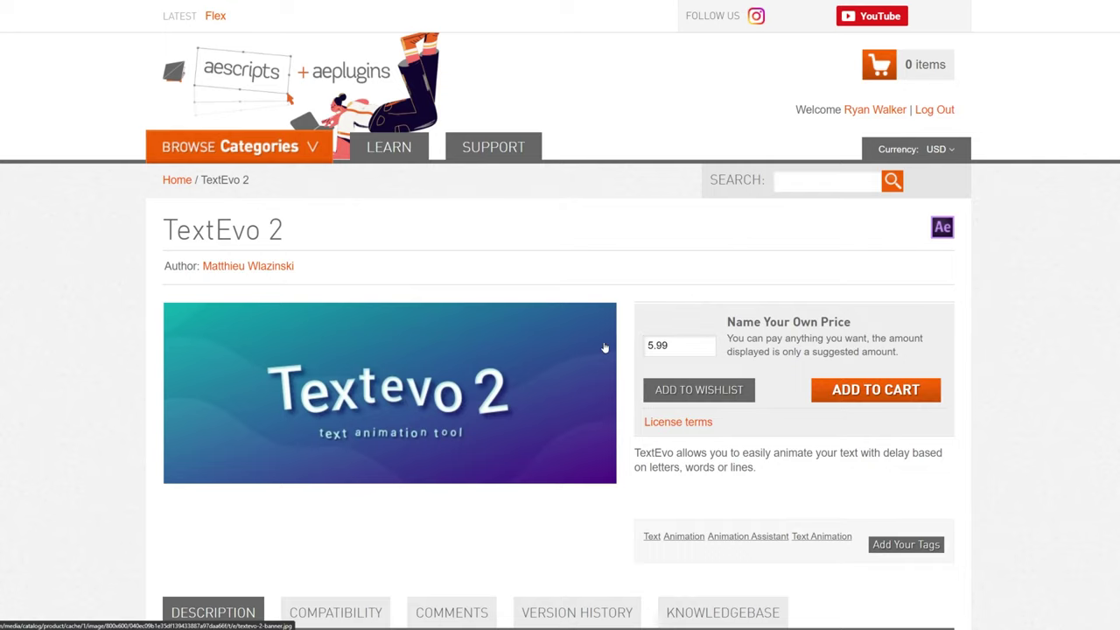
type(".99")
key("BackSpace")
key("BackSpace")
key("BackSpace")
key("BackSpace")
type("0.00")
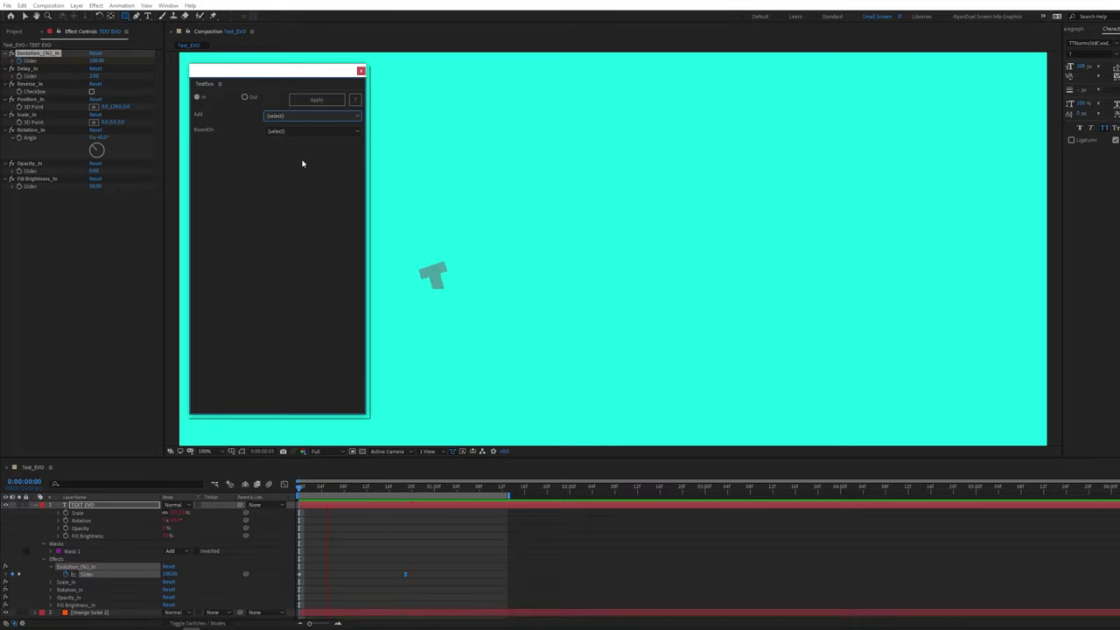
left_click(290, 116)
key("Escape")
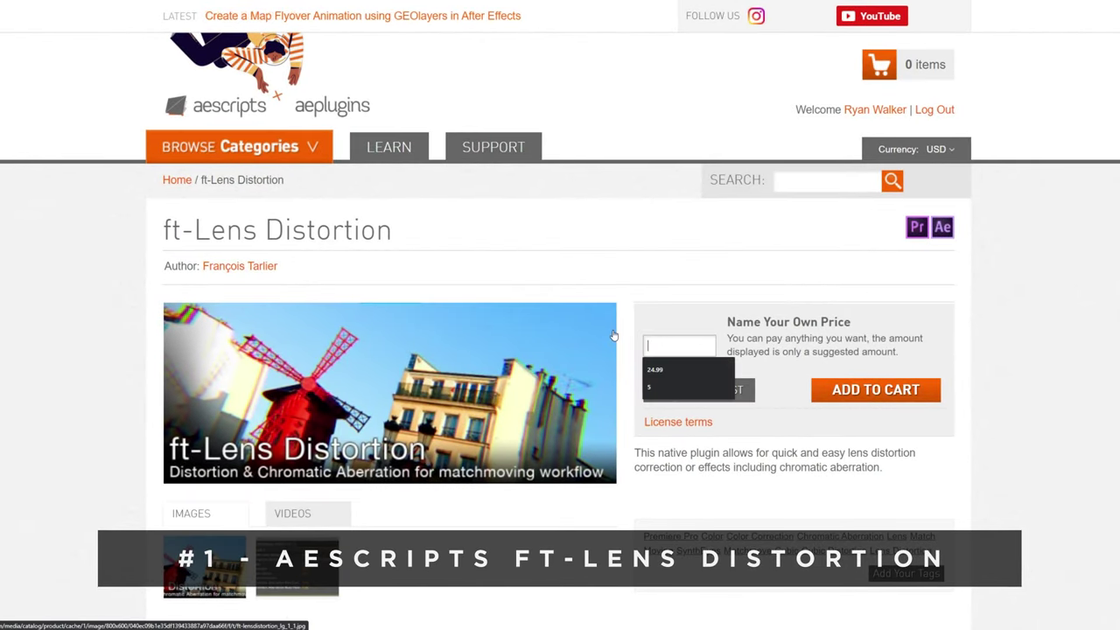
Enter 5.00 in the ft-Lens Distortion Name Your Own Price field.
type("5.00")
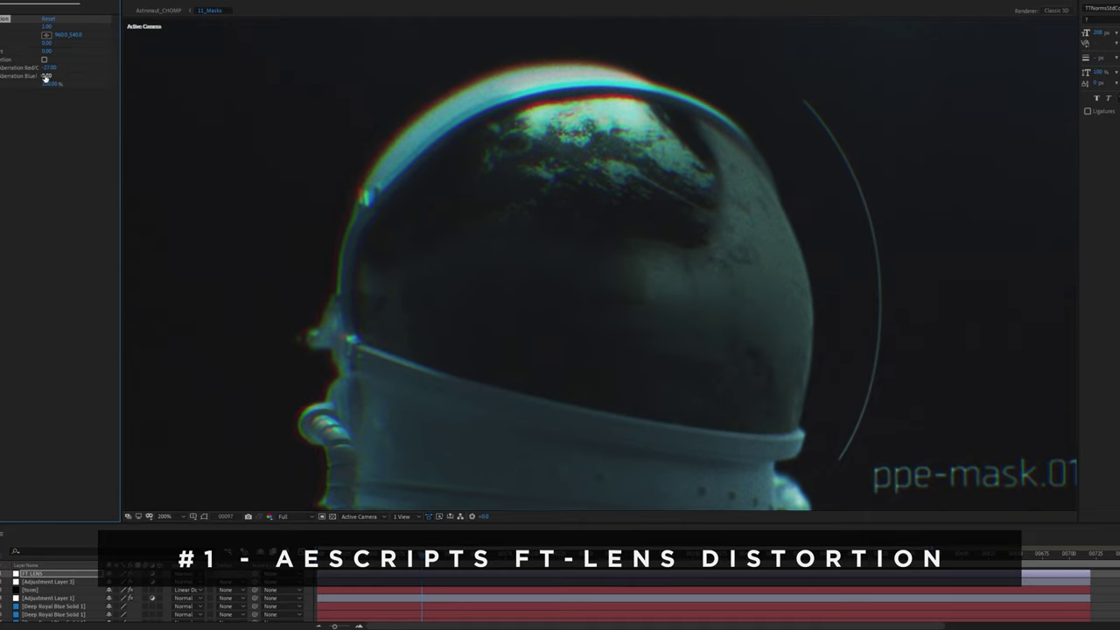
Raise the ft-Lens Distortion chromatic aberration values for stronger red-blue fringing on the astronaut and Wear Mask title.
left_click_drag(46, 77, 63, 44)
key("comma")
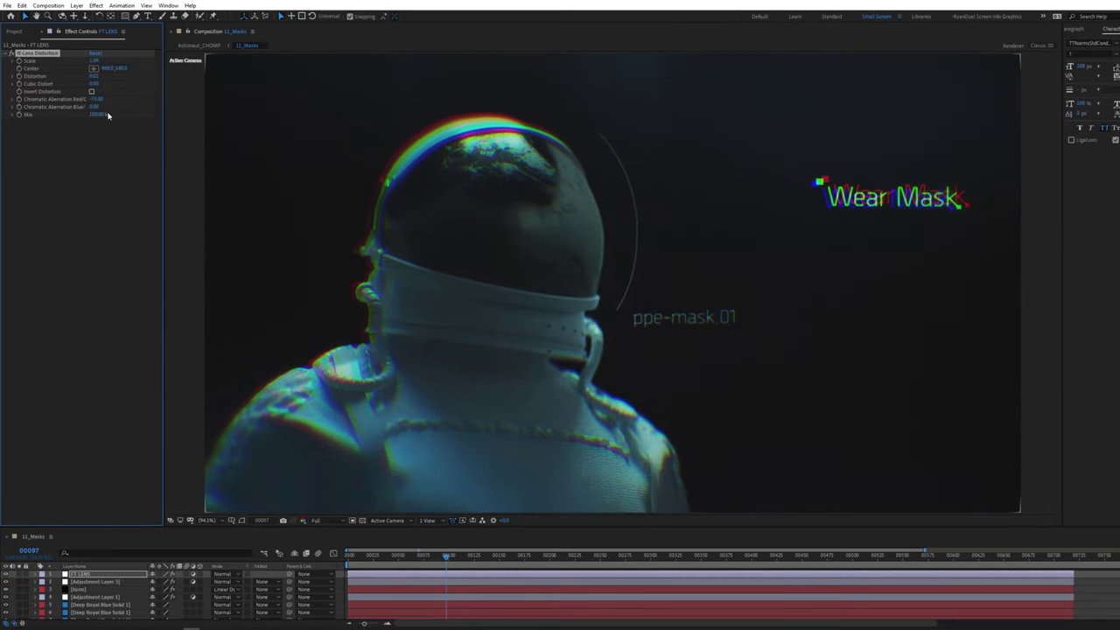
mouse_move(99, 106)
left_mouse_down()
mouse_move(54, 99)
mouse_move(93, 100)
left_mouse_up()
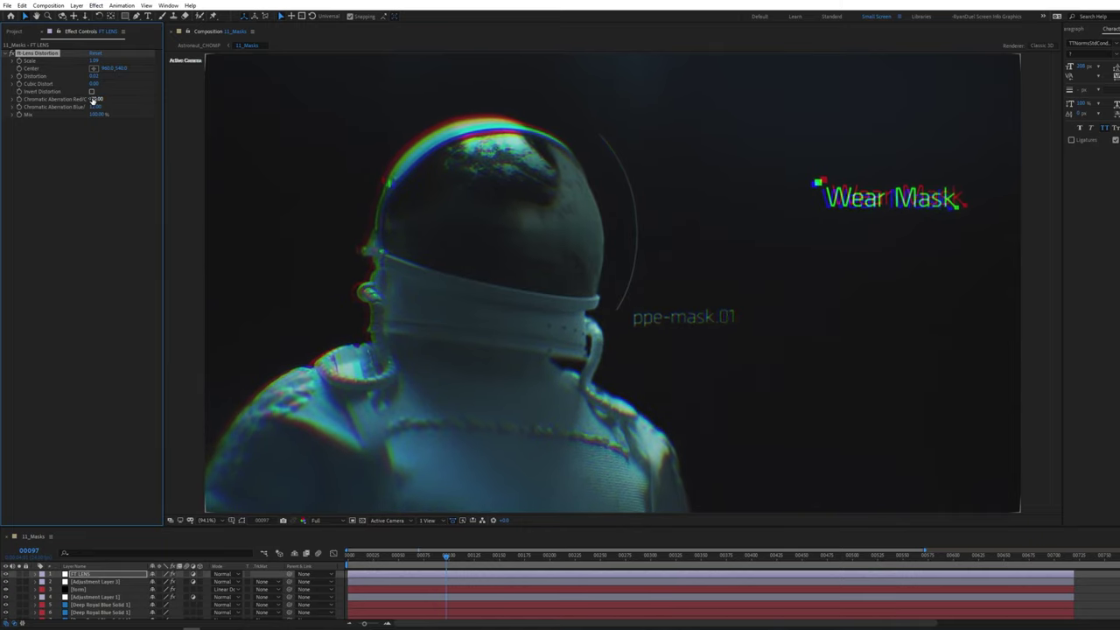